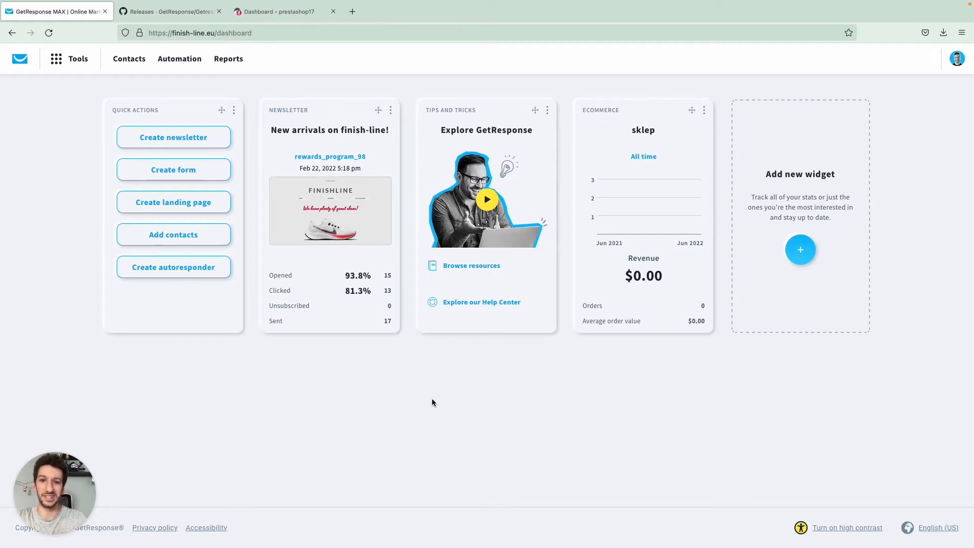
# Open the PrestaShop integration from the GetResponse integrations list and go to its linked plugin releases page.
pyautogui.click(68, 59)
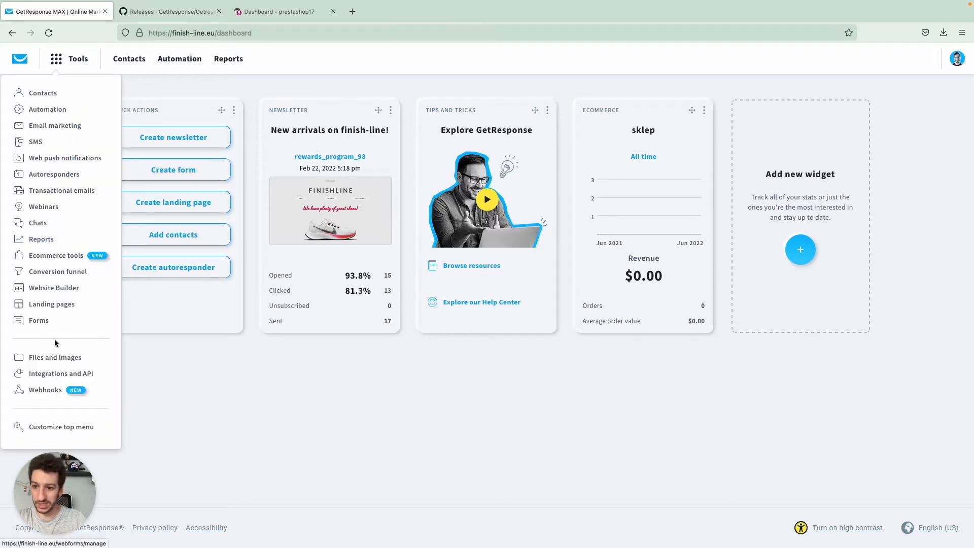
pyautogui.click(51, 374)
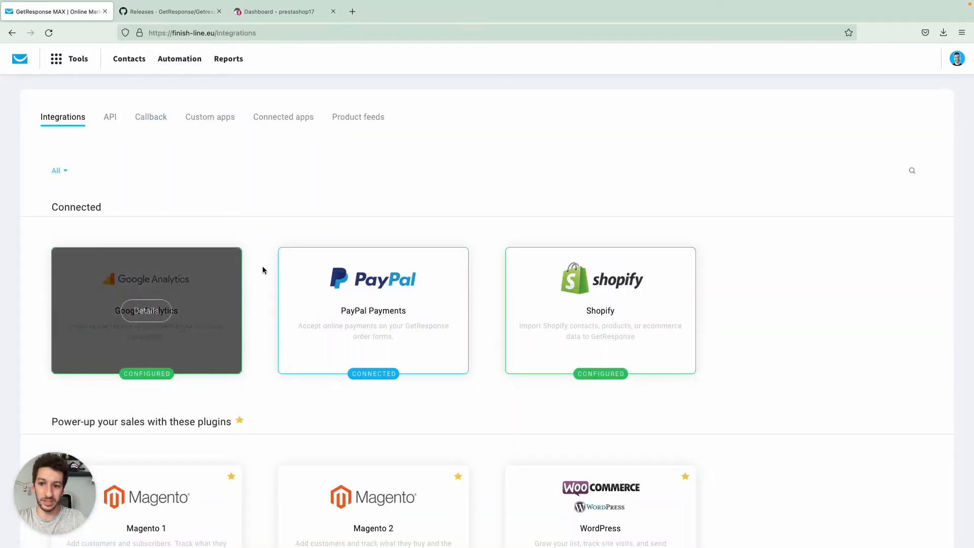
pyautogui.scroll(-10, 378, 244)
pyautogui.scroll(-8, 379, 245)
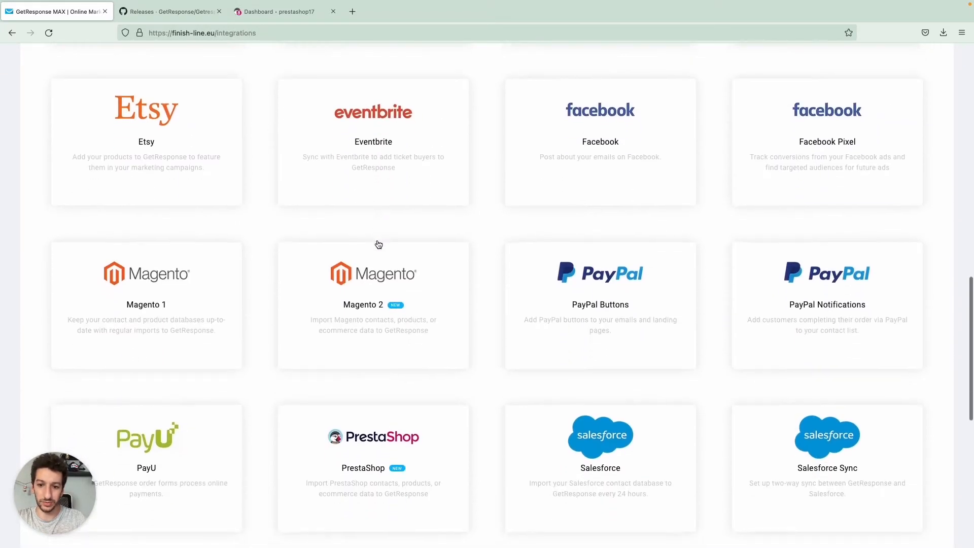
pyautogui.click(374, 316)
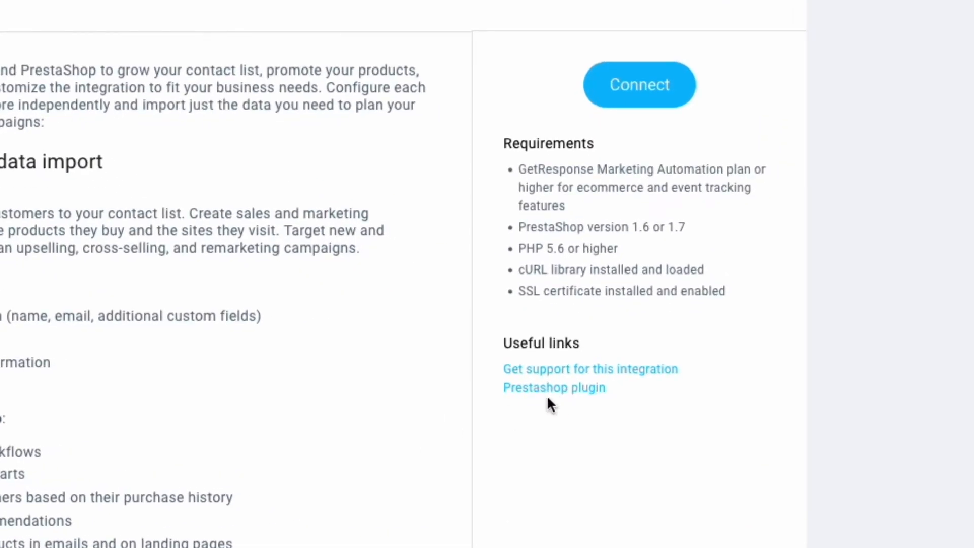
pyautogui.click(547, 393)
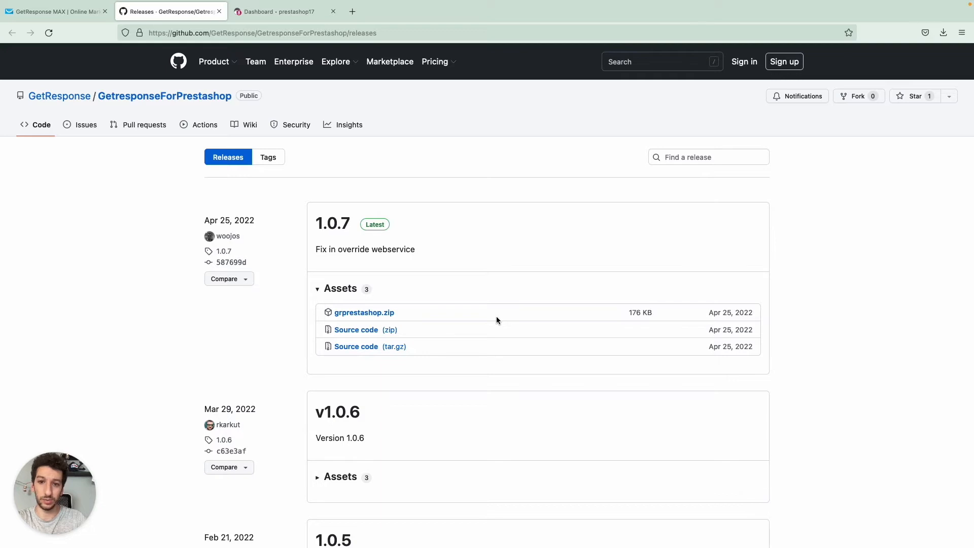
# Switch to the PrestaShop admin and upload the module archive grprestashop.zip from the Desktop in the Module Manager.
pyautogui.hotkey('ctrl', 'Tab')
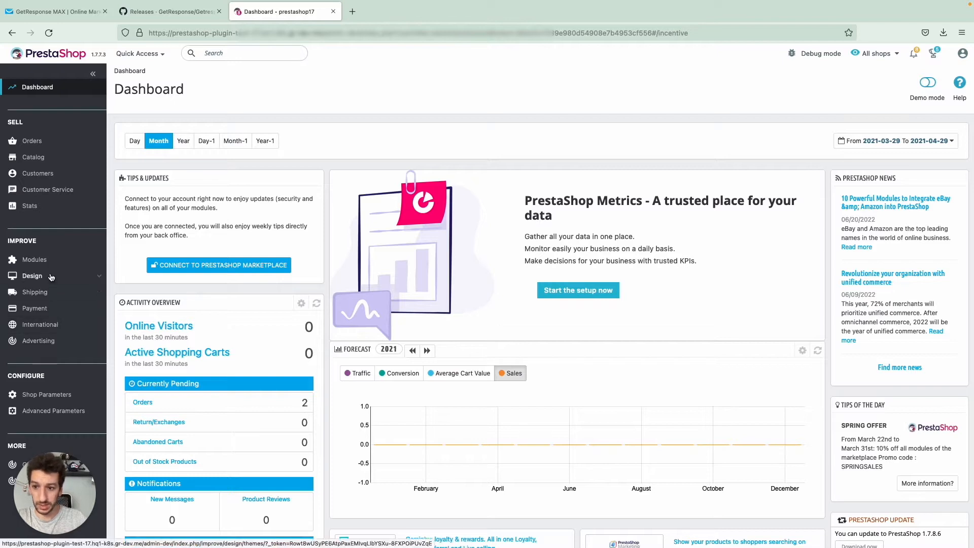
pyautogui.moveTo(57, 261)
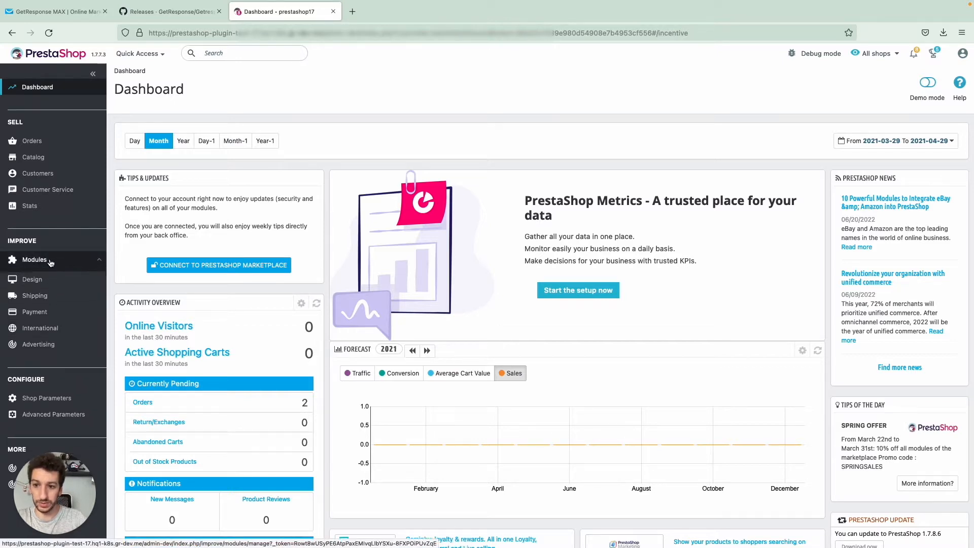
pyautogui.click(48, 283)
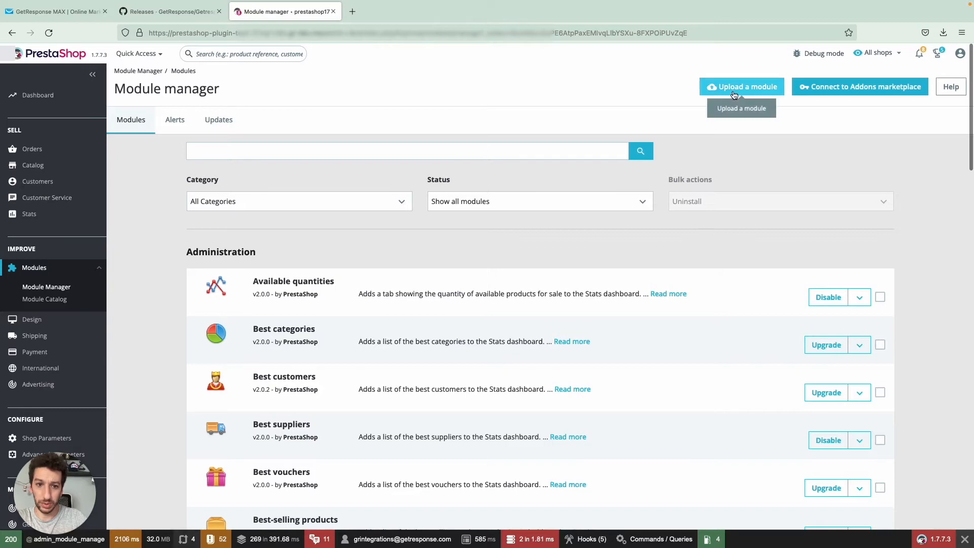
pyautogui.click(713, 88)
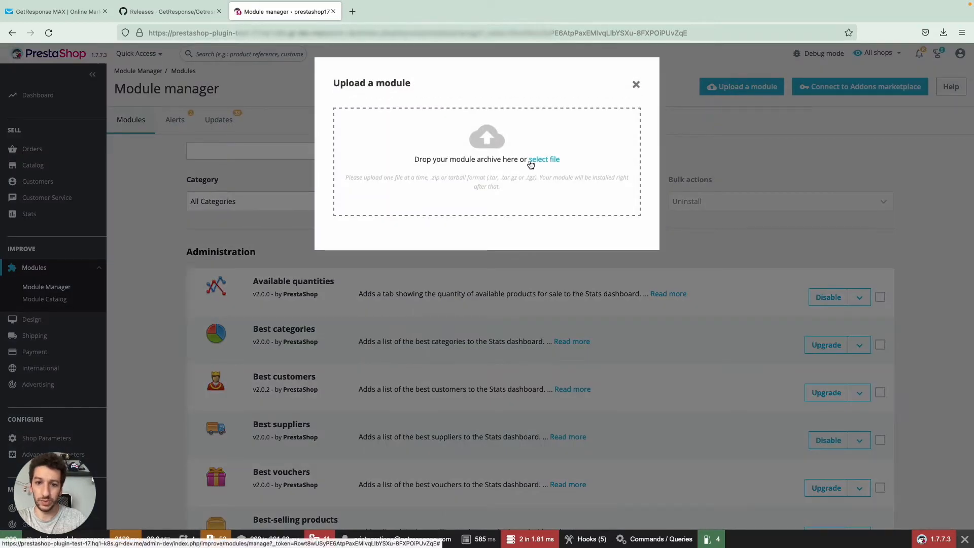
pyautogui.click(529, 160)
pyautogui.click(408, 148)
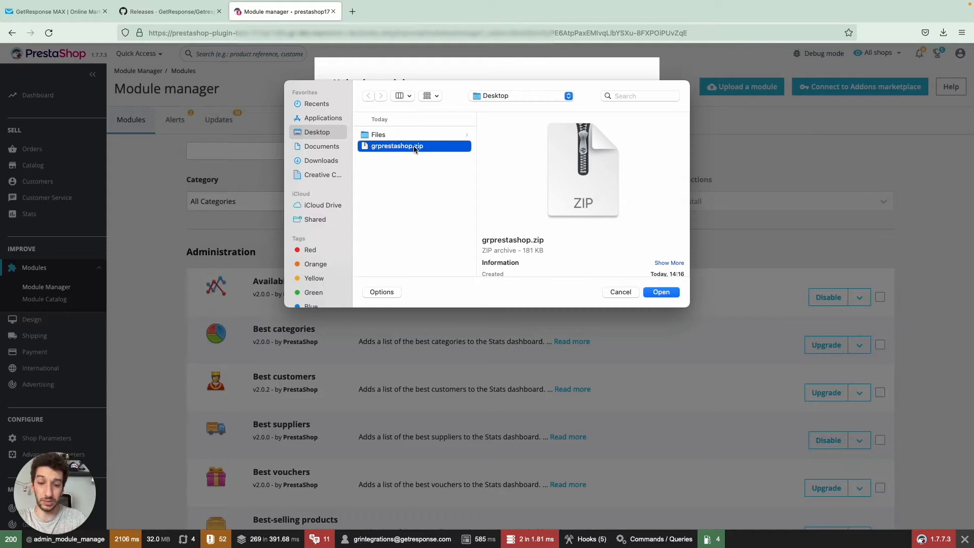
pyautogui.doubleClick(415, 146)
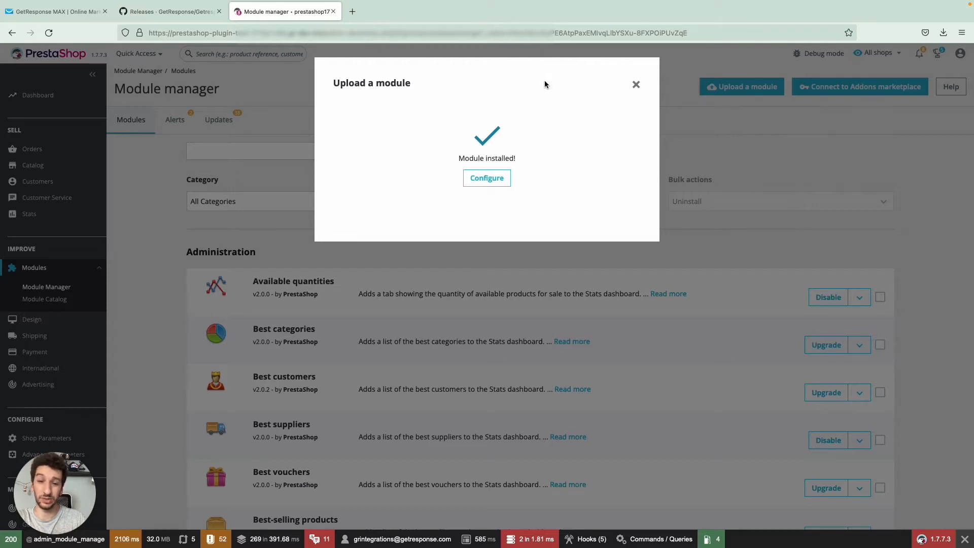
pyautogui.click(636, 84)
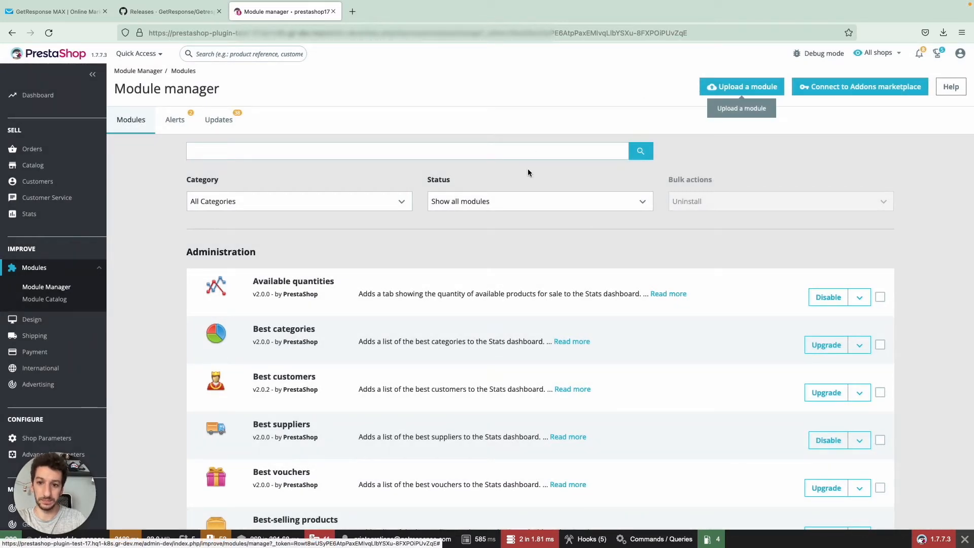
# Start the PrestaShop connection in GetResponse and copy the Shop URL from the Advanced Parameters Information page in the PrestaShop admin.
pyautogui.hotkey('ctrl', 'Tab')
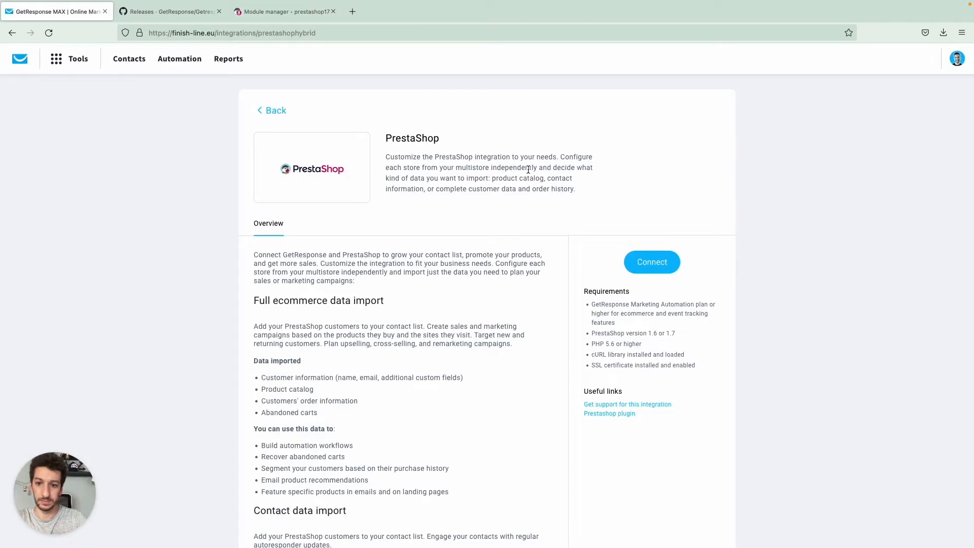
pyautogui.click(654, 262)
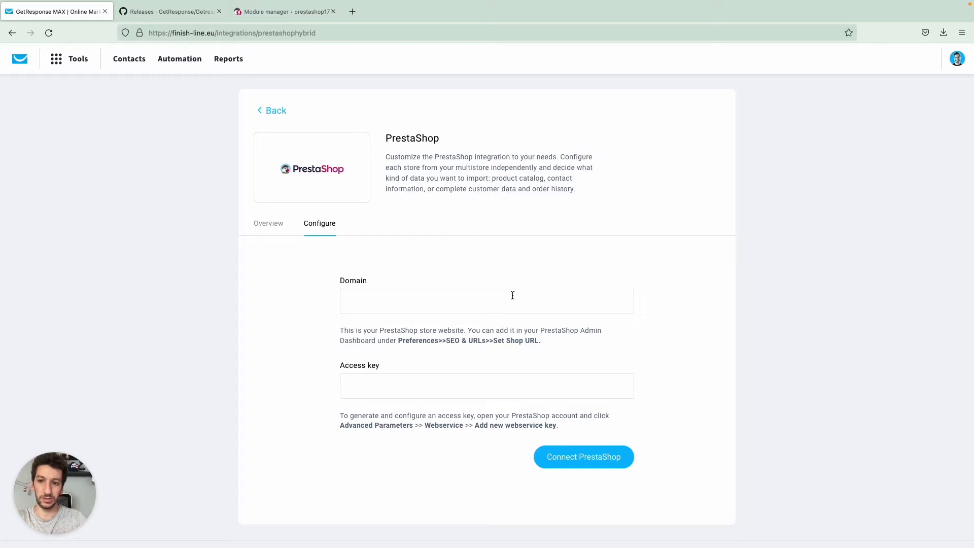
pyautogui.hotkey('ctrl', 'shift', 'Tab')
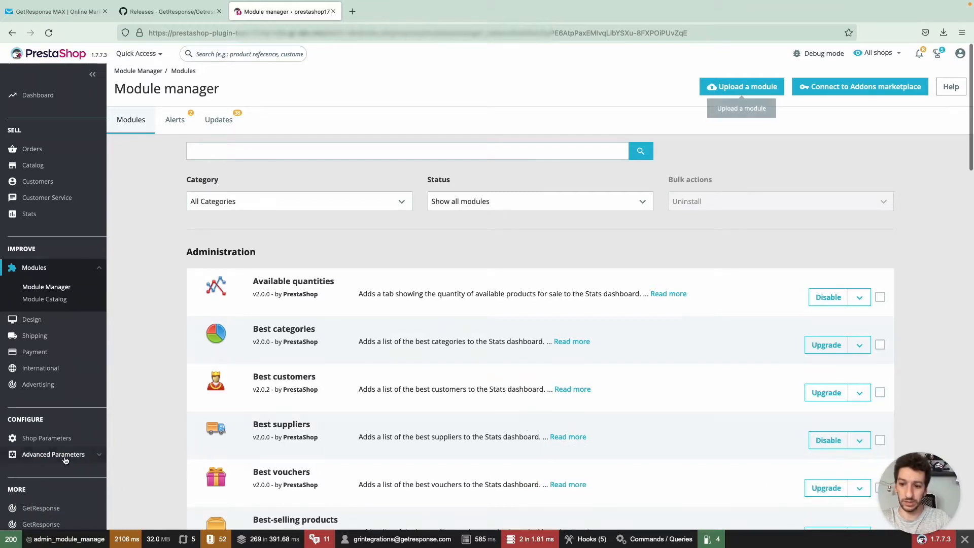
pyautogui.moveTo(56, 458)
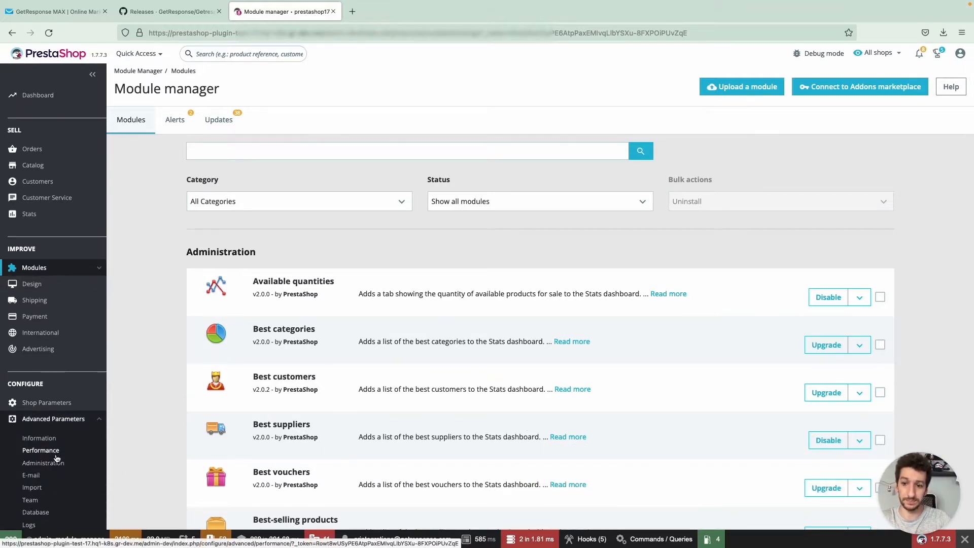
pyautogui.scroll(-1, 66, 446)
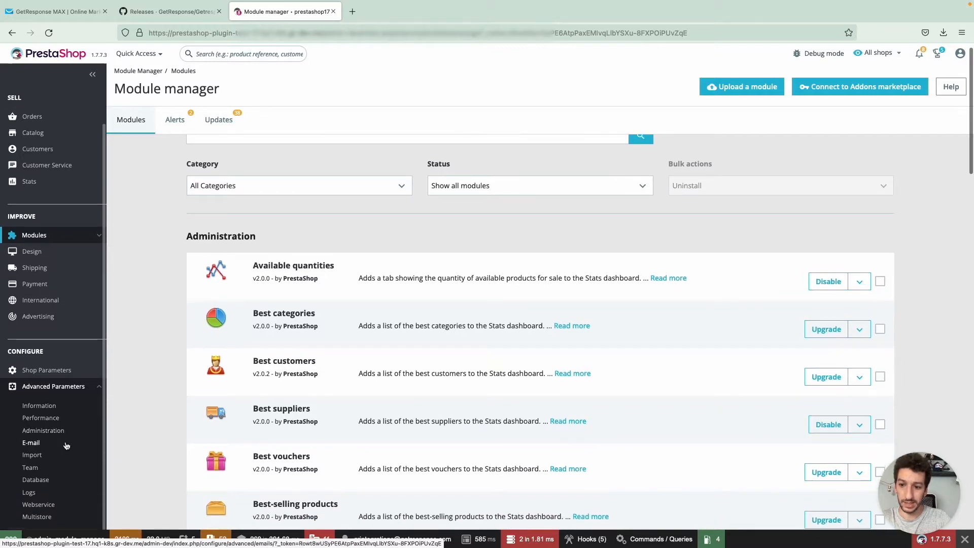
pyautogui.click(50, 409)
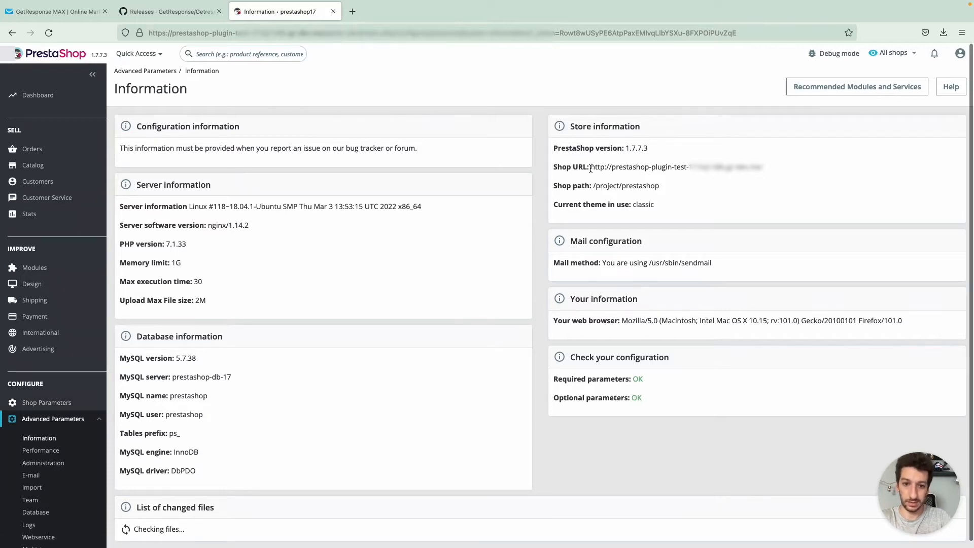
pyautogui.moveTo(590, 168); pyautogui.dragTo(765, 174)
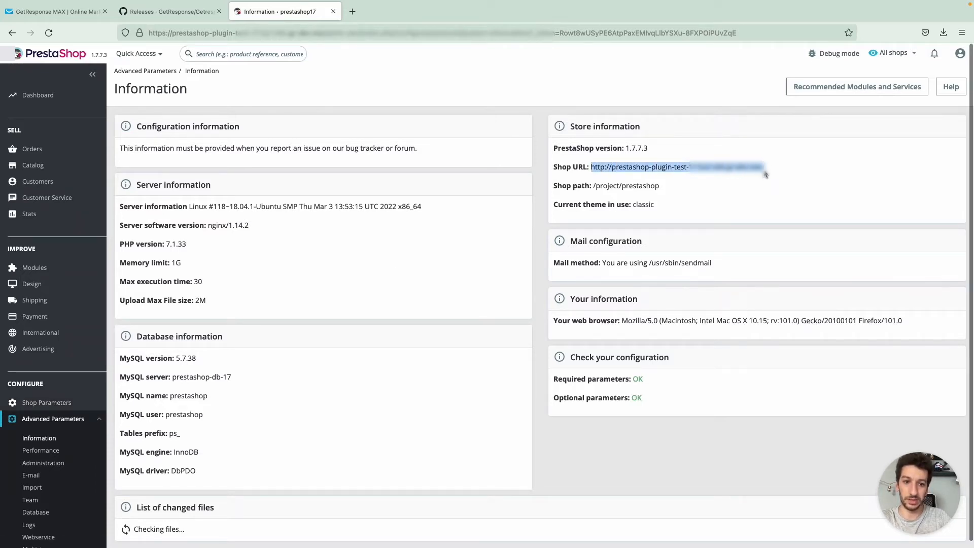
# Switch to GetResponse and enter the copied shop URL as the integration's domain, changing its prefix to https.
pyautogui.hotkey('ctrl', 'Tab')
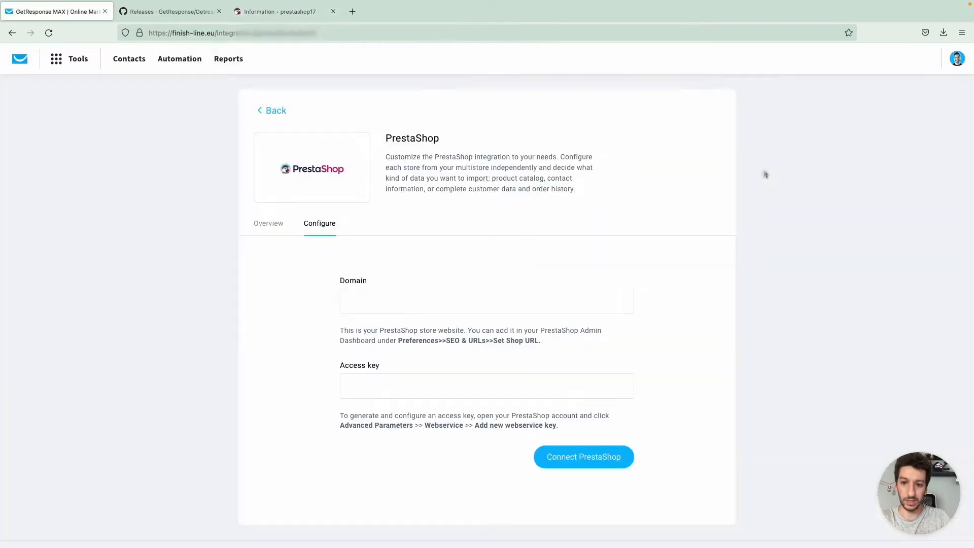
pyautogui.click(407, 303)
pyautogui.hotkey('ctrl', 'v')
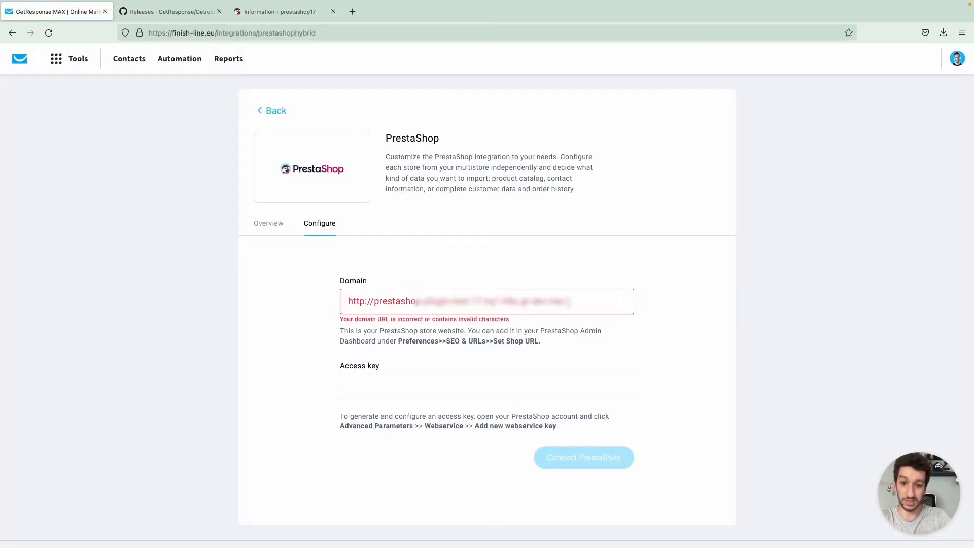
pyautogui.press('BackSpace')
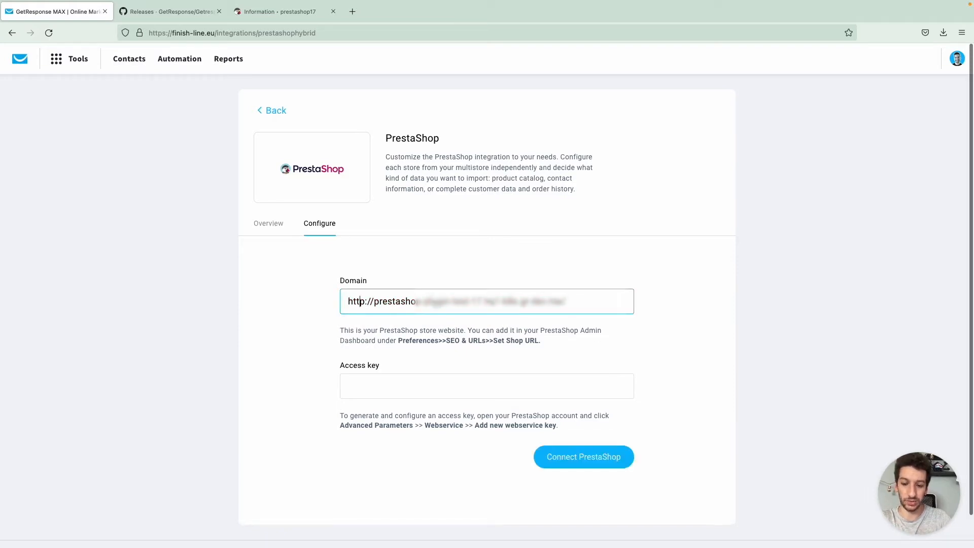
pyautogui.write('s')
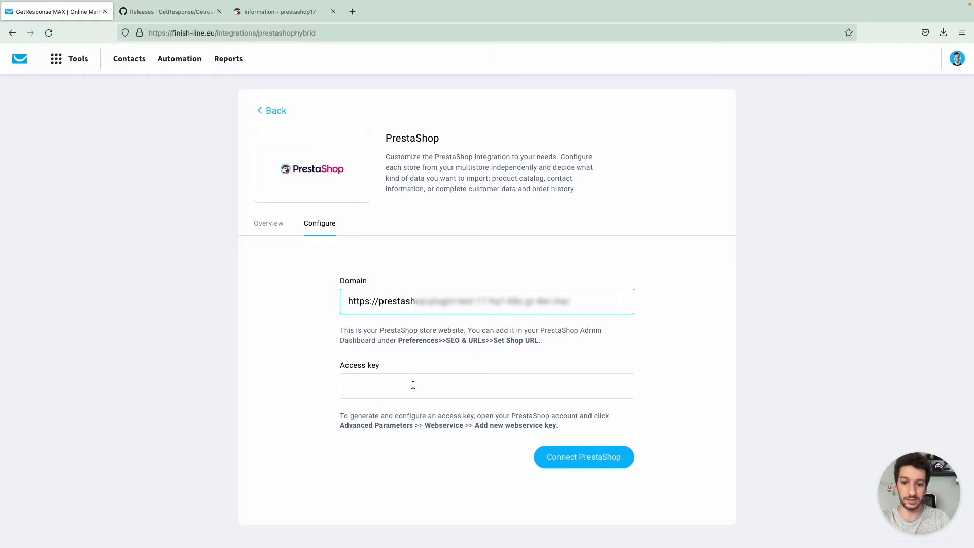
# Switch to the PrestaShop admin and start adding a new webservice key under Advanced Parameters.
pyautogui.hotkey('ctrl', 'Tab')
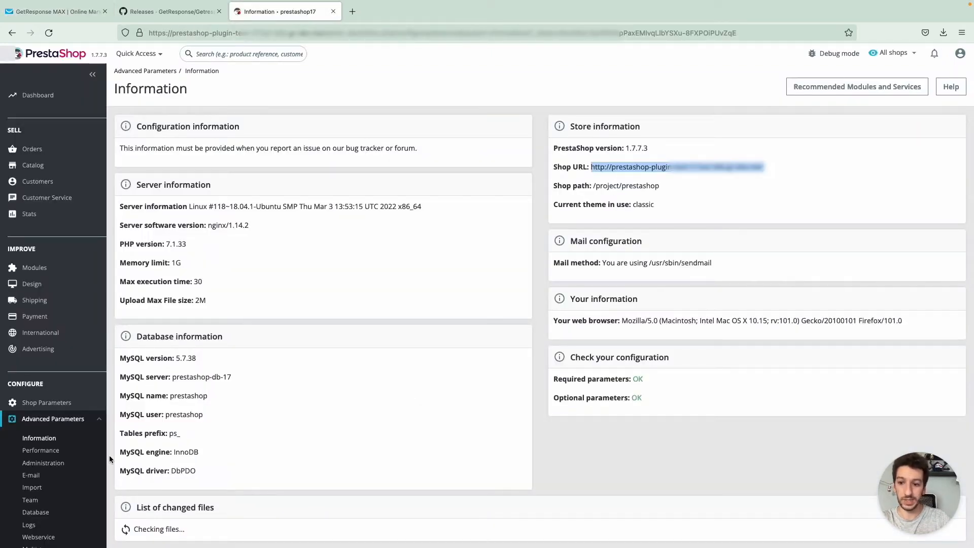
pyautogui.scroll(-1, 61, 505)
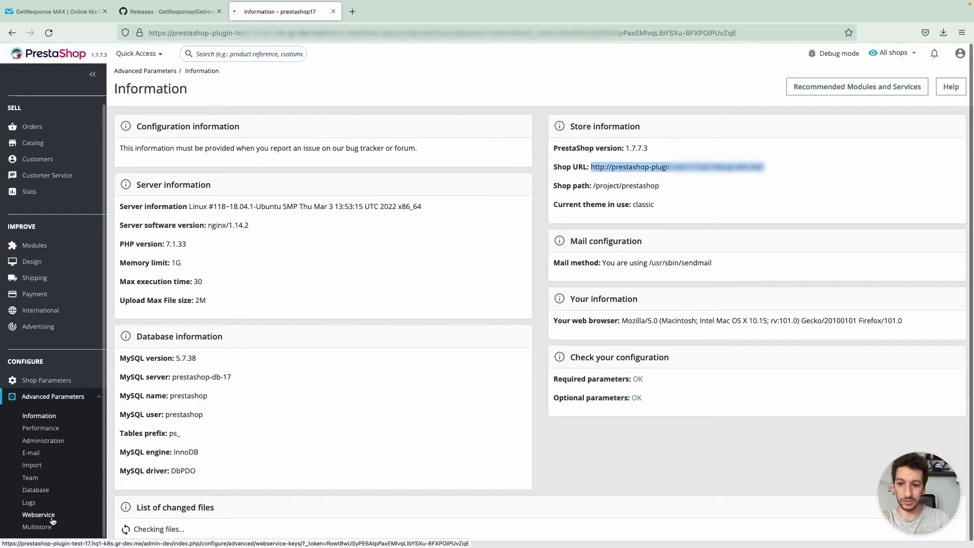
pyautogui.click(53, 517)
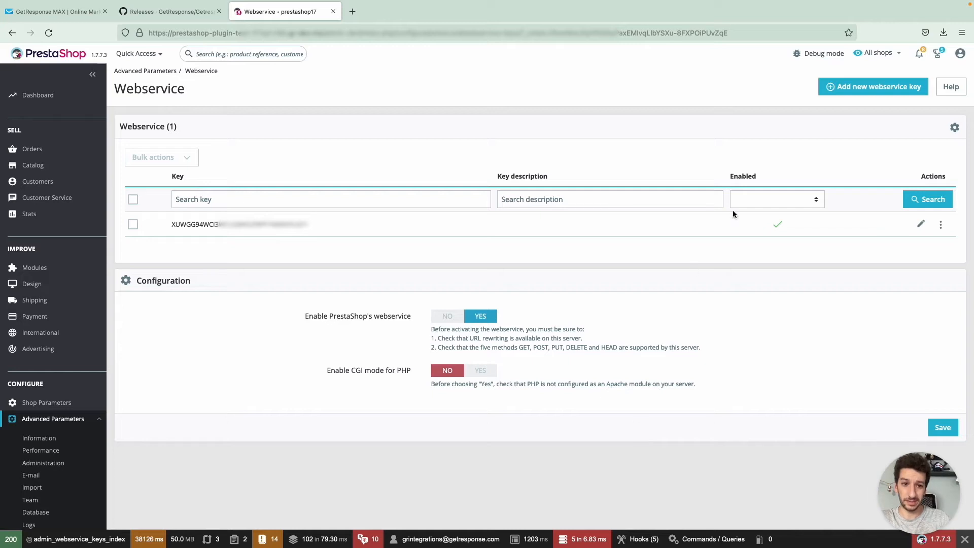
pyautogui.click(854, 90)
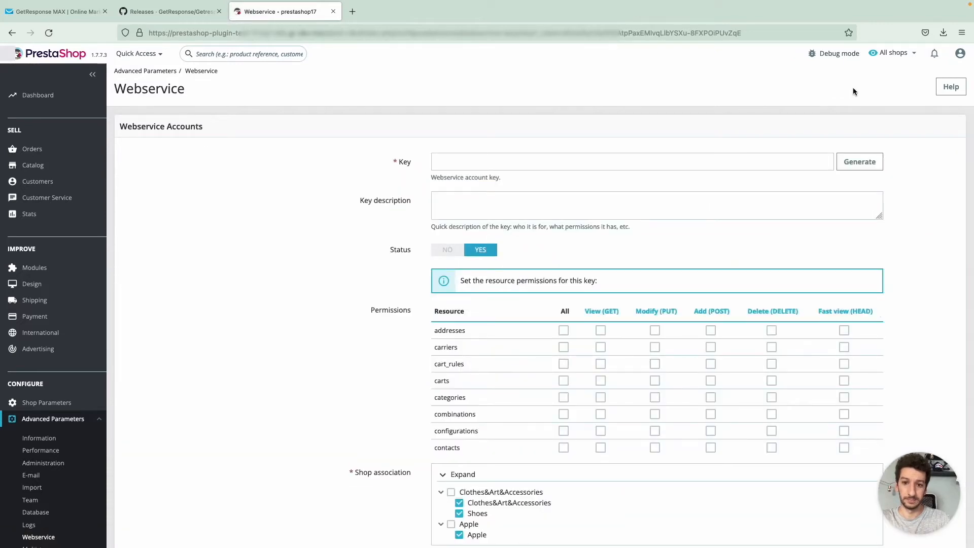
# Generate and copy the webservice account key, and set its key description to GetResponse.
pyautogui.click(852, 166)
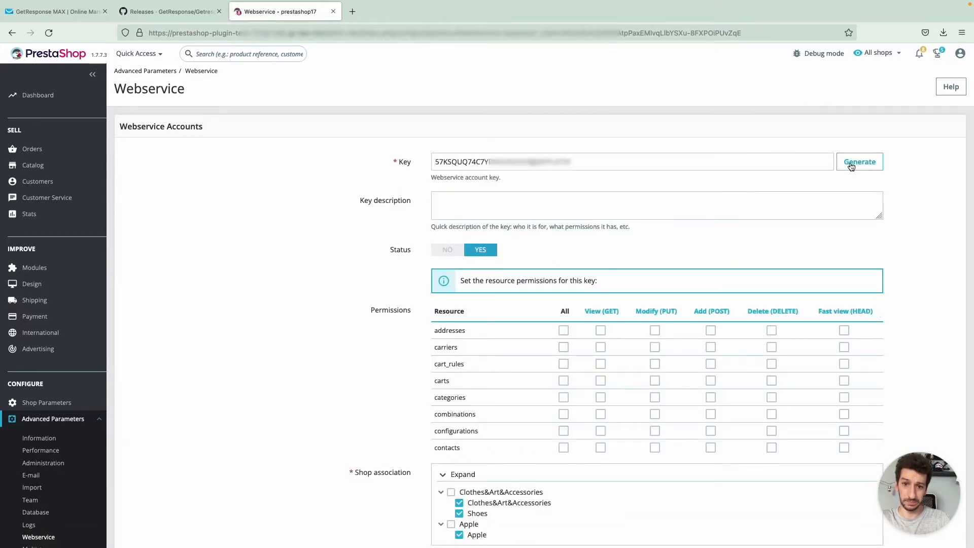
pyautogui.tripleClick(646, 168)
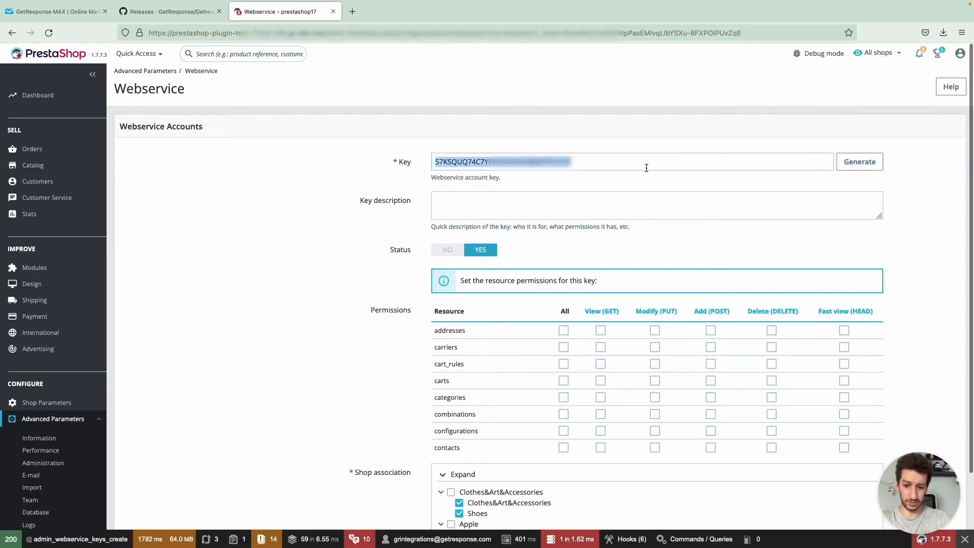
pyautogui.click(564, 197)
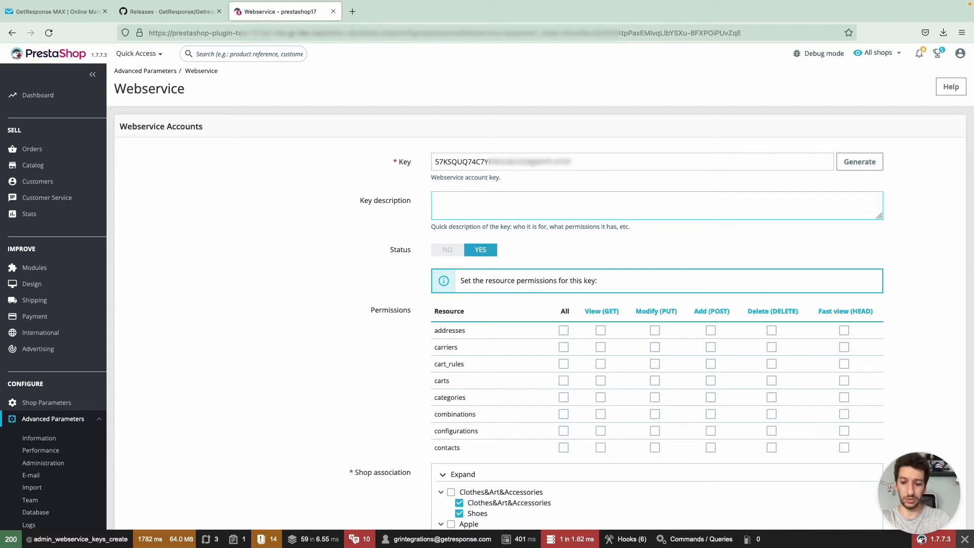
pyautogui.write('GetResponse')
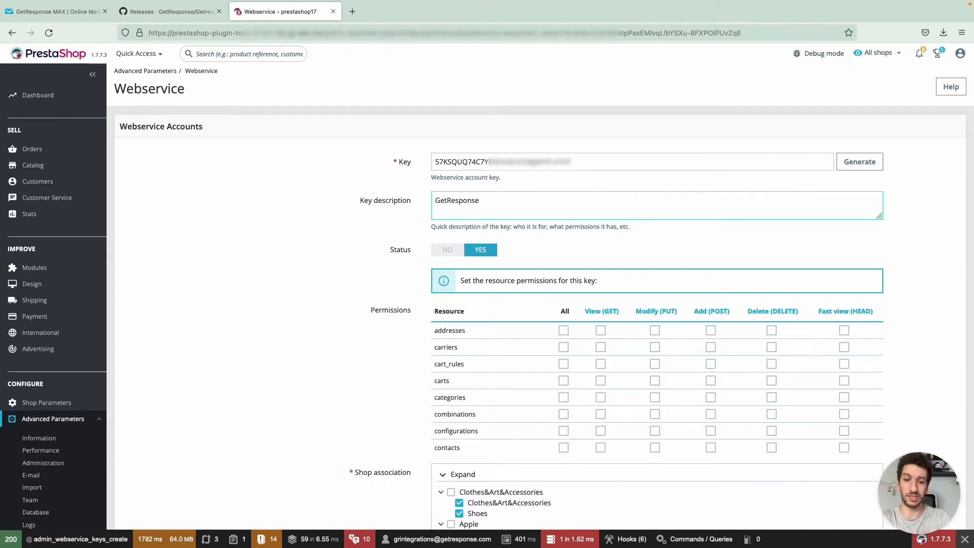
# Grant all permissions for every resource from addresses to zones on the GetResponse webservice key, and save it.
pyautogui.scroll(-2, 308, 325)
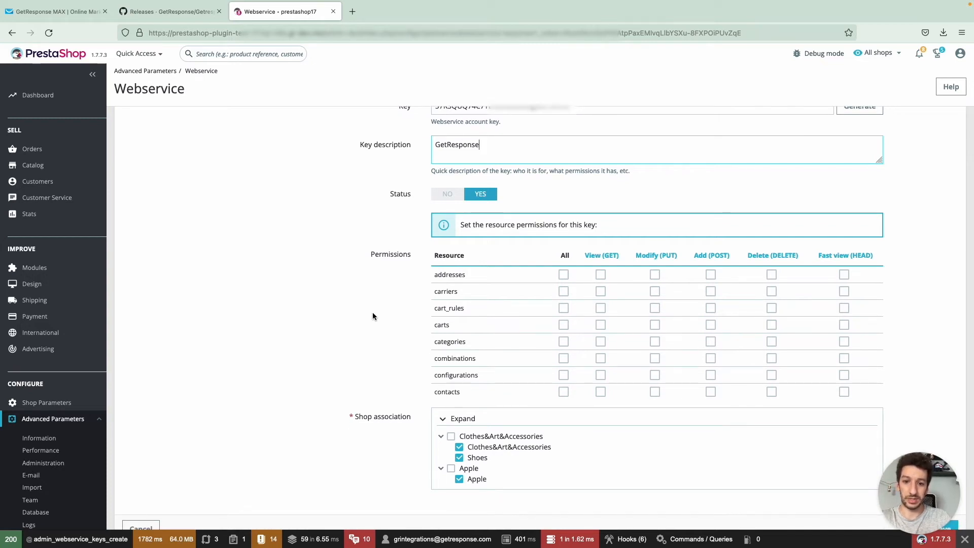
pyautogui.click(563, 274)
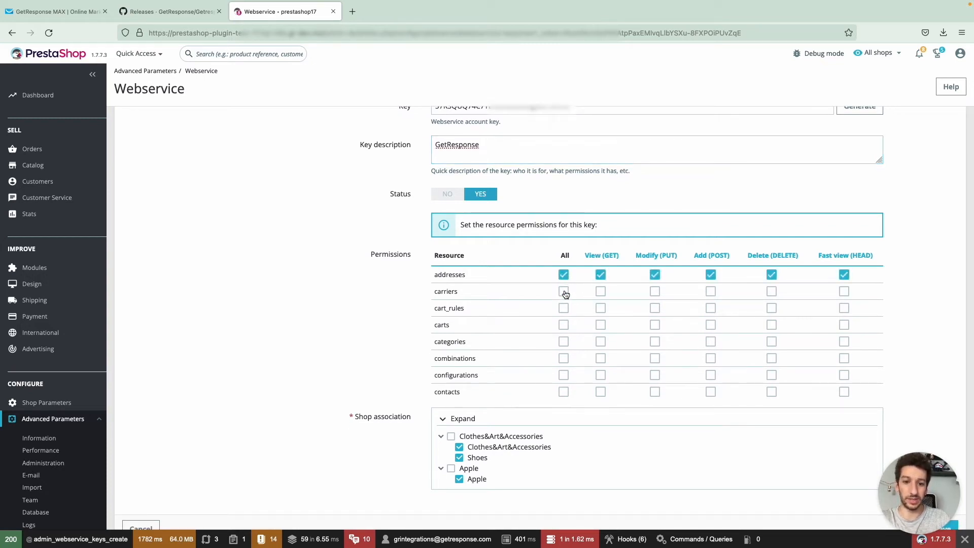
pyautogui.click(563, 291)
pyautogui.click(563, 308)
pyautogui.click(564, 325)
pyautogui.click(564, 341)
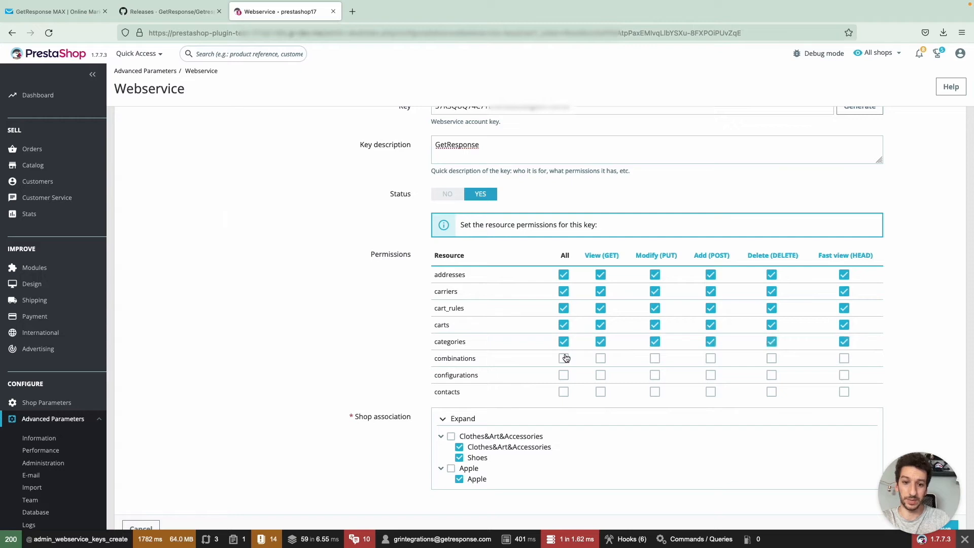
pyautogui.click(564, 359)
pyautogui.click(564, 375)
pyautogui.scroll(-2, 565, 365)
pyautogui.click(563, 341)
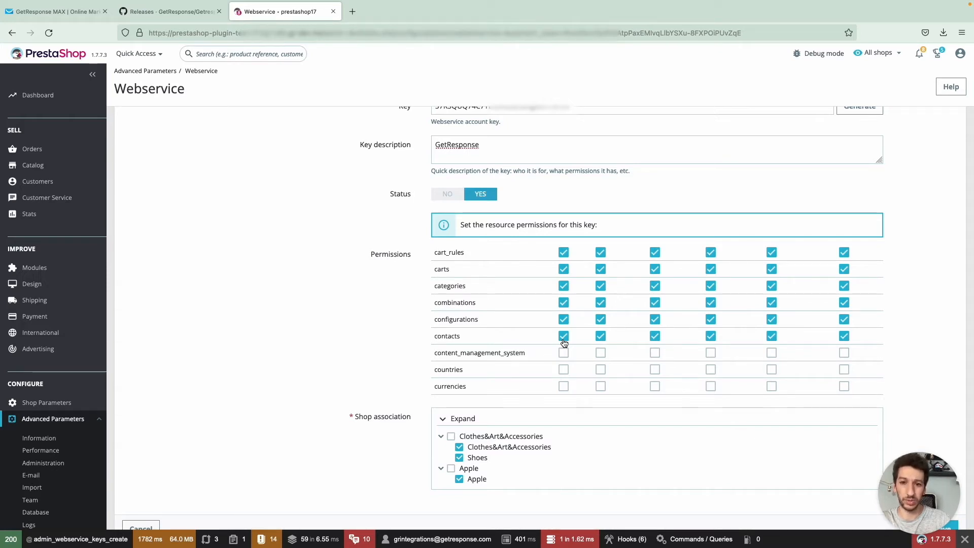
pyautogui.scroll(-1, 582, 339)
pyautogui.click(564, 329)
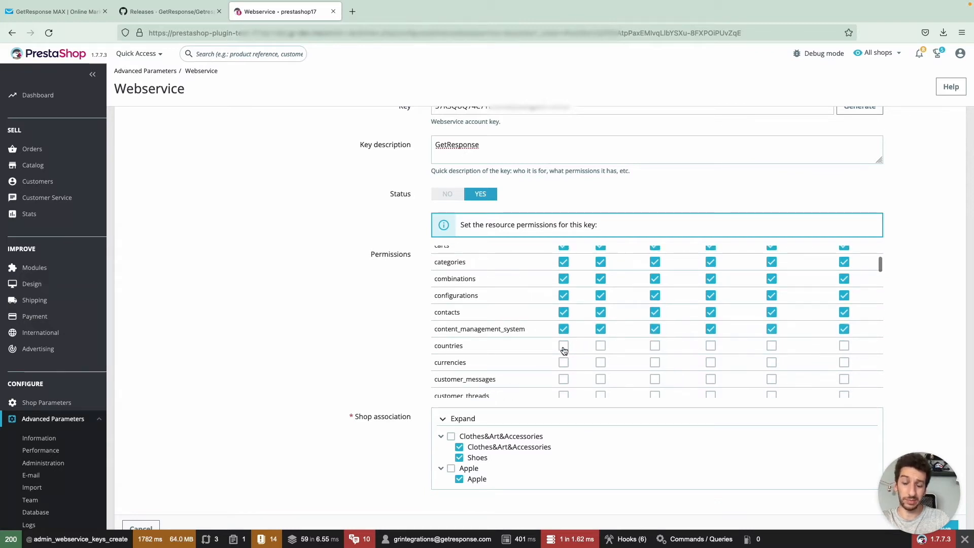
pyautogui.click(563, 345)
pyautogui.click(563, 362)
pyautogui.scroll(-3, 571, 350)
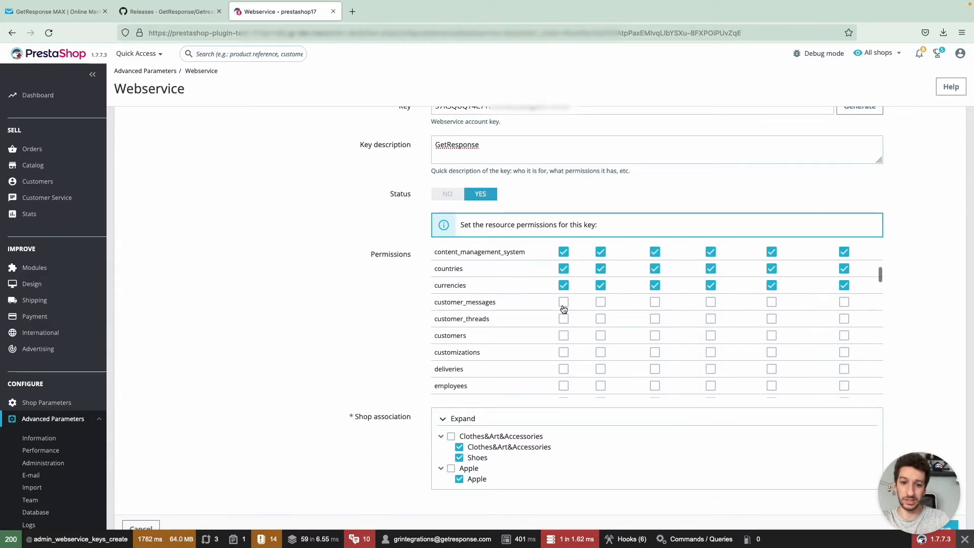
pyautogui.click(563, 302)
pyautogui.click(563, 319)
pyautogui.click(563, 335)
pyautogui.click(563, 352)
pyautogui.click(563, 369)
pyautogui.scroll(-2, 565, 370)
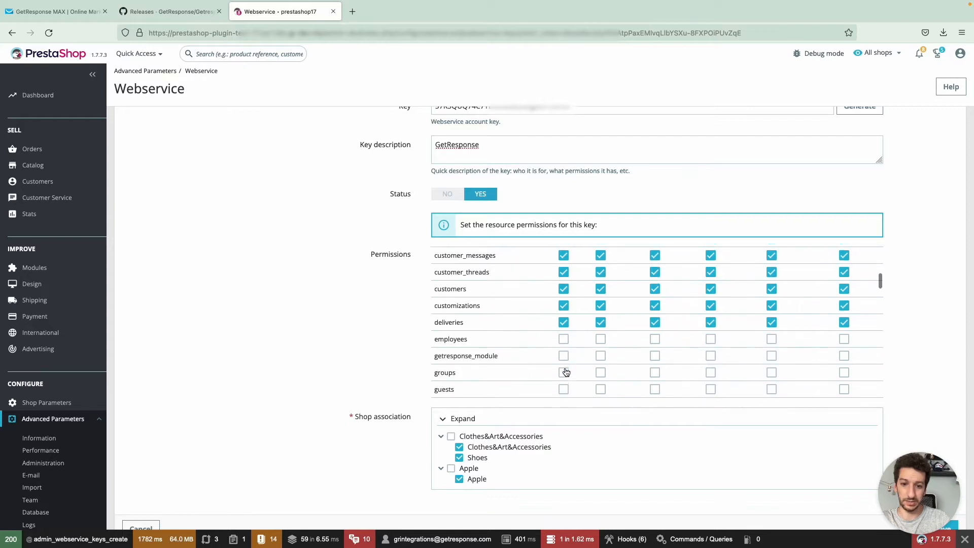
pyautogui.click(563, 334)
pyautogui.click(563, 351)
pyautogui.click(563, 368)
pyautogui.click(564, 385)
pyautogui.scroll(-3, 566, 375)
pyautogui.click(564, 343)
pyautogui.scroll(-10, 566, 345)
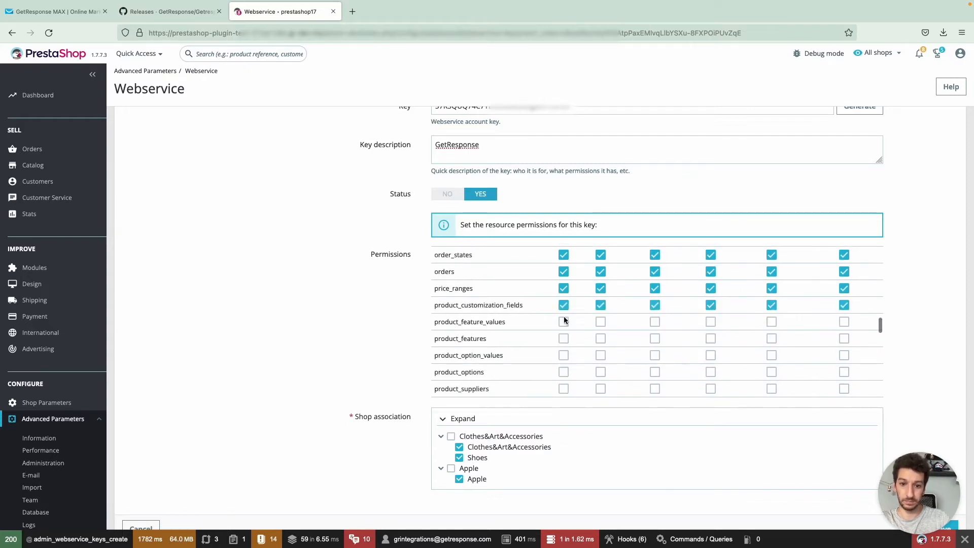
pyautogui.scroll(-10, 566, 345)
pyautogui.click(564, 316)
pyautogui.scroll(-10, 565, 350)
pyautogui.click(563, 340)
pyautogui.click(563, 358)
pyautogui.click(563, 375)
pyautogui.scroll(-1, 337, 326)
pyautogui.scroll(3, 339, 325)
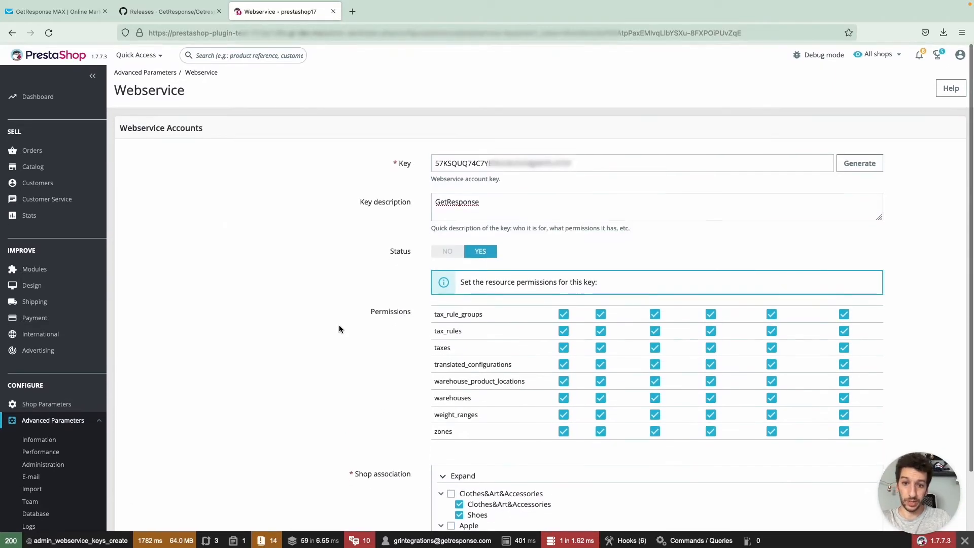
pyautogui.scroll(-3, 386, 327)
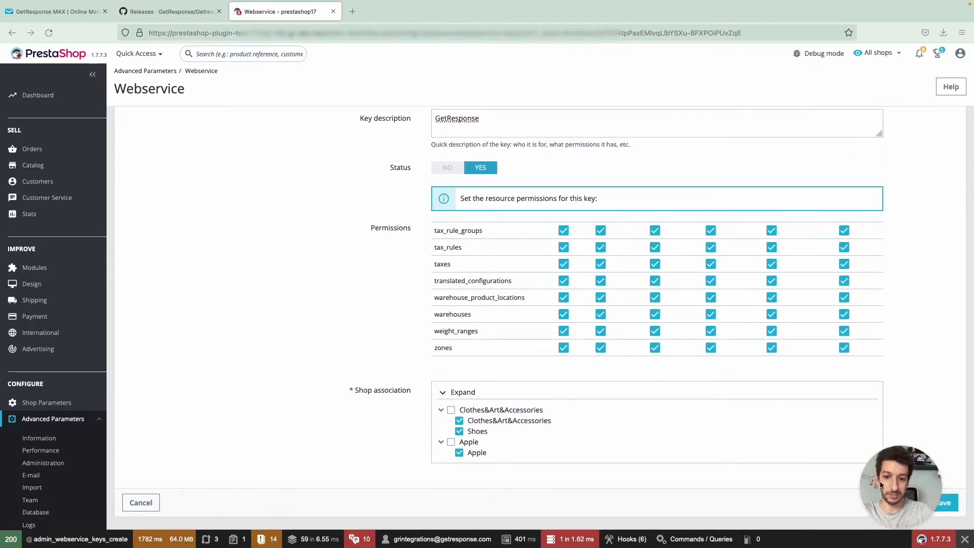
pyautogui.click(946, 504)
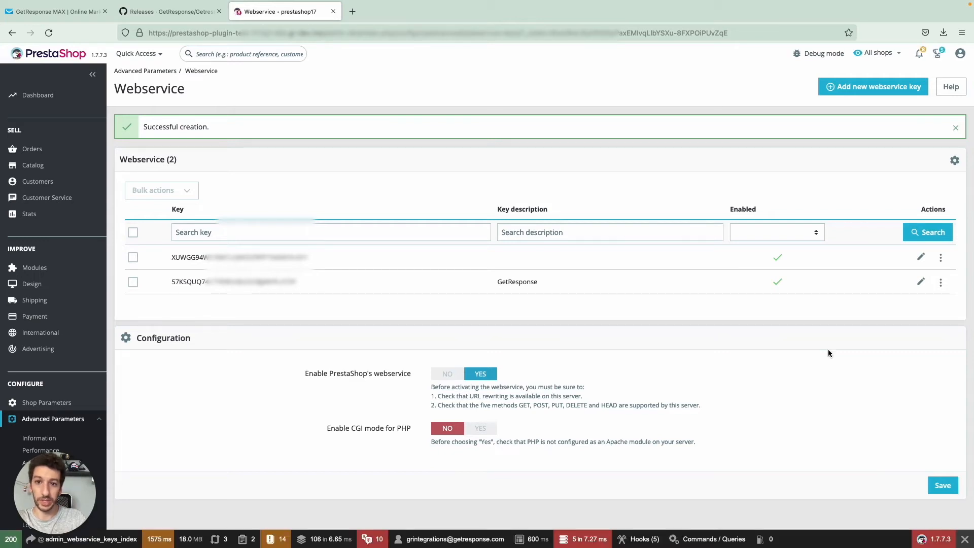
# Switch to GetResponse, paste the copied webservice key as the access key, and connect PrestaShop.
pyautogui.hotkey('ctrl', 'Tab')
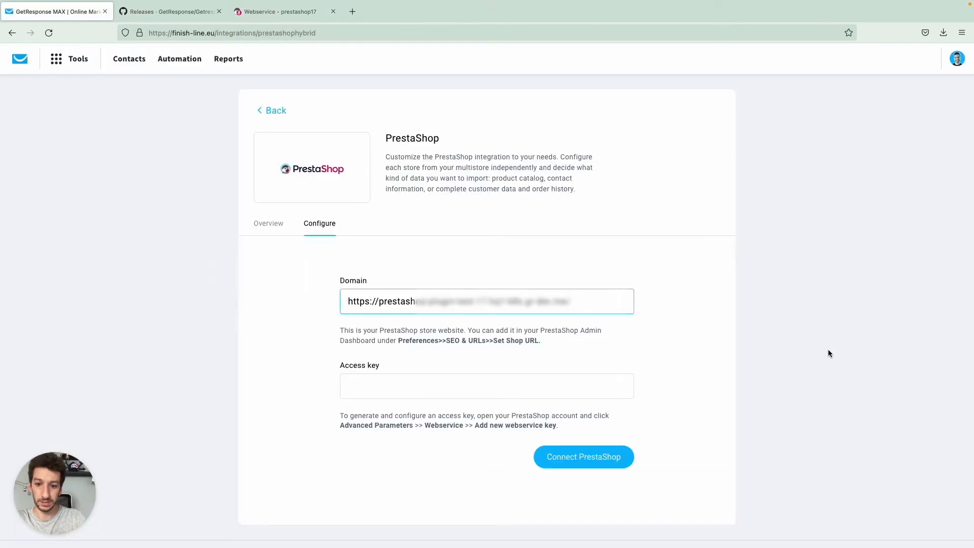
pyautogui.click(518, 389)
pyautogui.hotkey('ctrl', 'v')
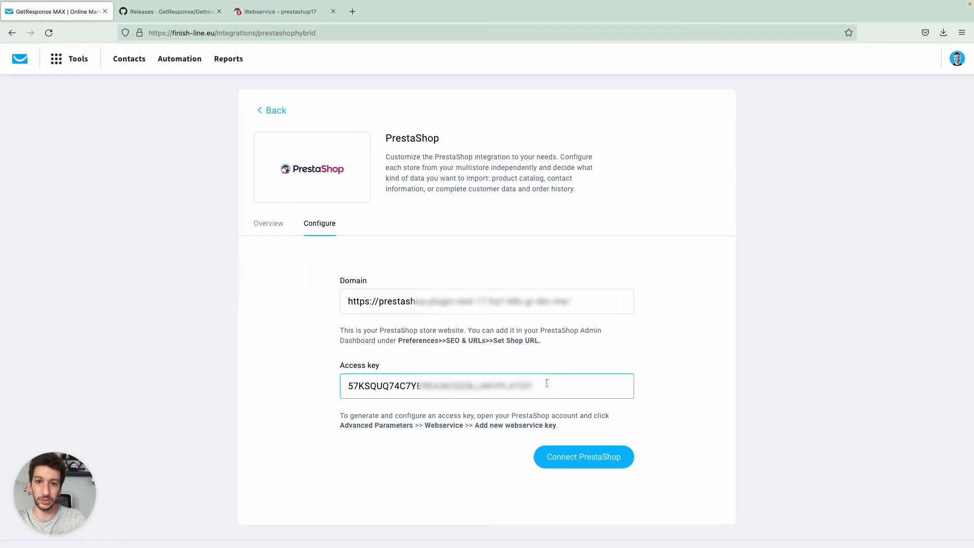
pyautogui.click(575, 456)
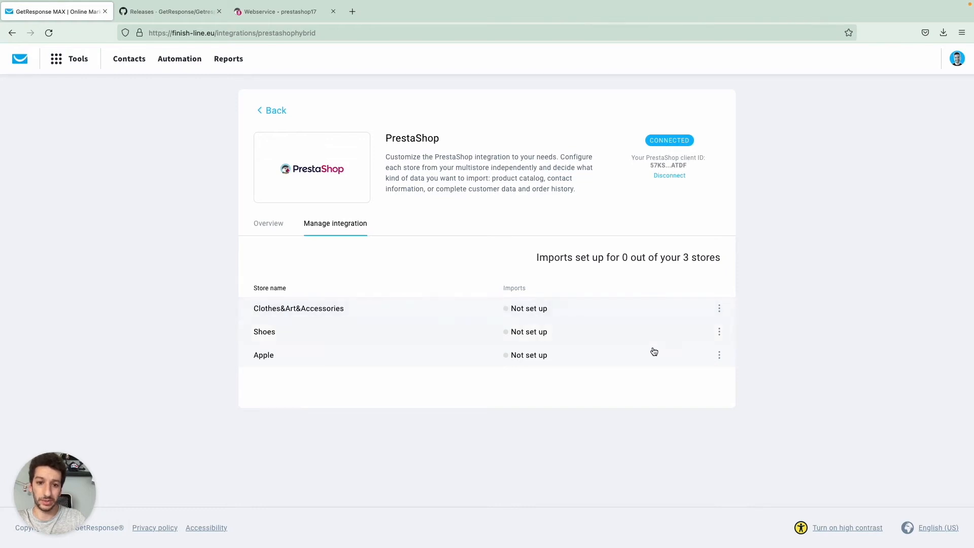
# Open the import configuration of the Apple store and review the available import types.
pyautogui.click(721, 356)
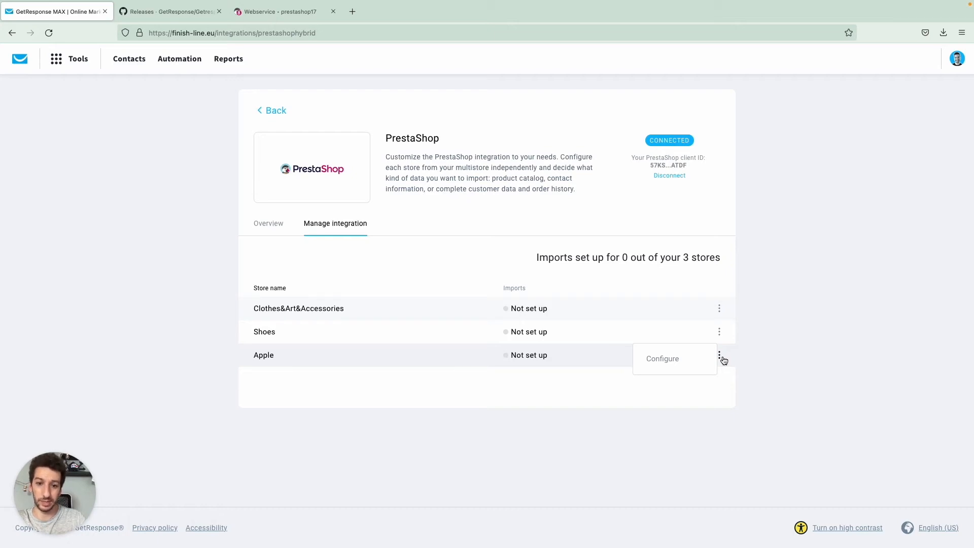
pyautogui.click(667, 368)
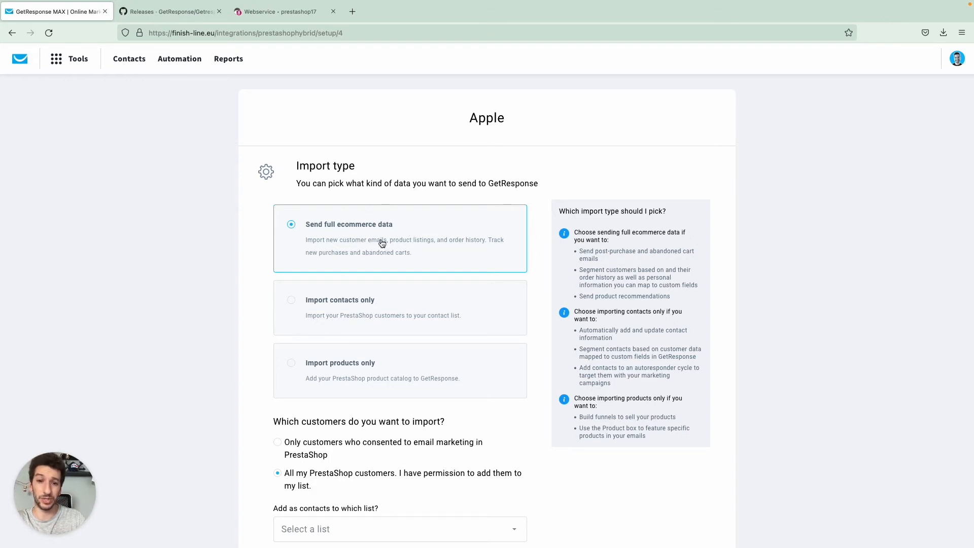
pyautogui.scroll(-2, 347, 241)
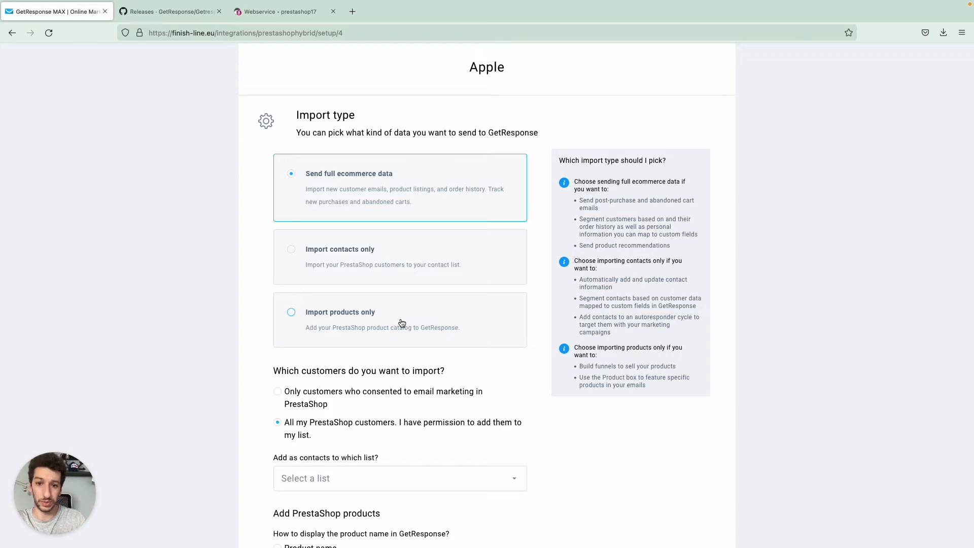
pyautogui.scroll(1, 401, 279)
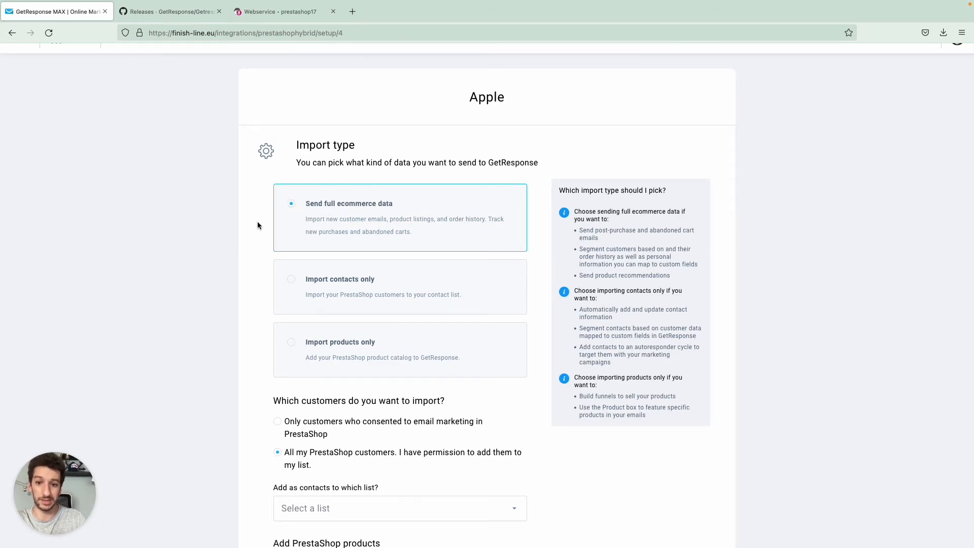
# Limit the import to customers who consented to email marketing in PrestaShop, and add them to the Ecommerce list.
pyautogui.scroll(-3, 254, 276)
pyautogui.scroll(-1, 254, 277)
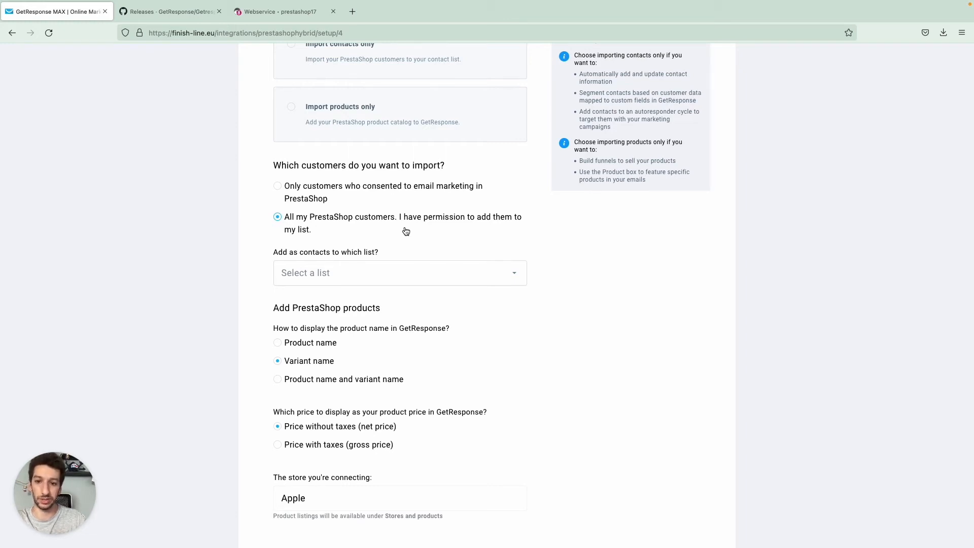
pyautogui.click(327, 192)
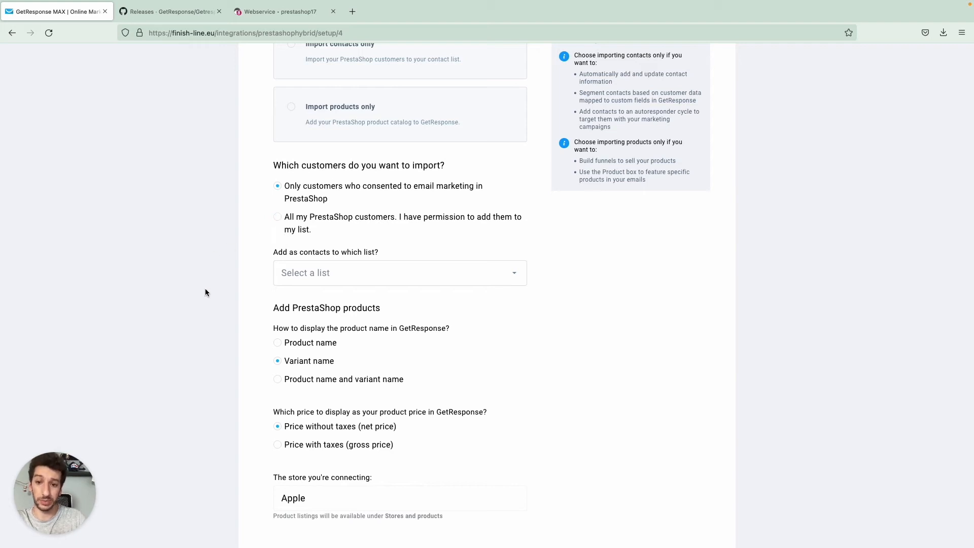
pyautogui.scroll(-1, 206, 292)
pyautogui.click(337, 229)
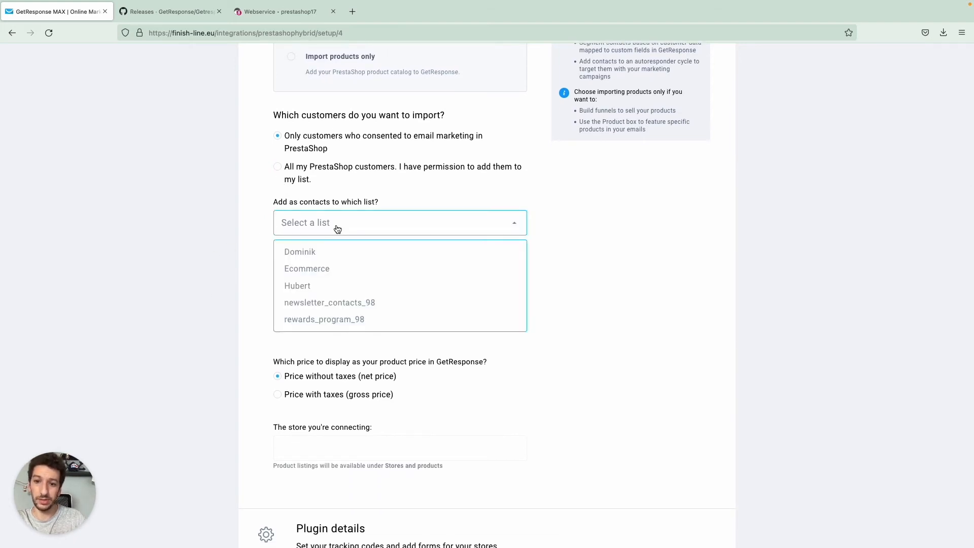
pyautogui.click(328, 274)
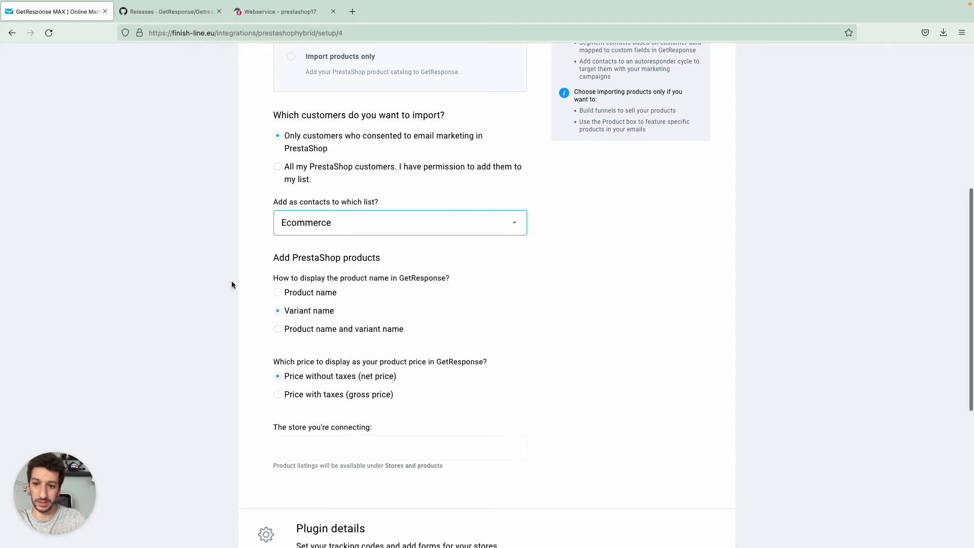
# Set products to display in GetResponse with both product name and variant name.
pyautogui.scroll(-1, 207, 328)
pyautogui.scroll(-1, 207, 327)
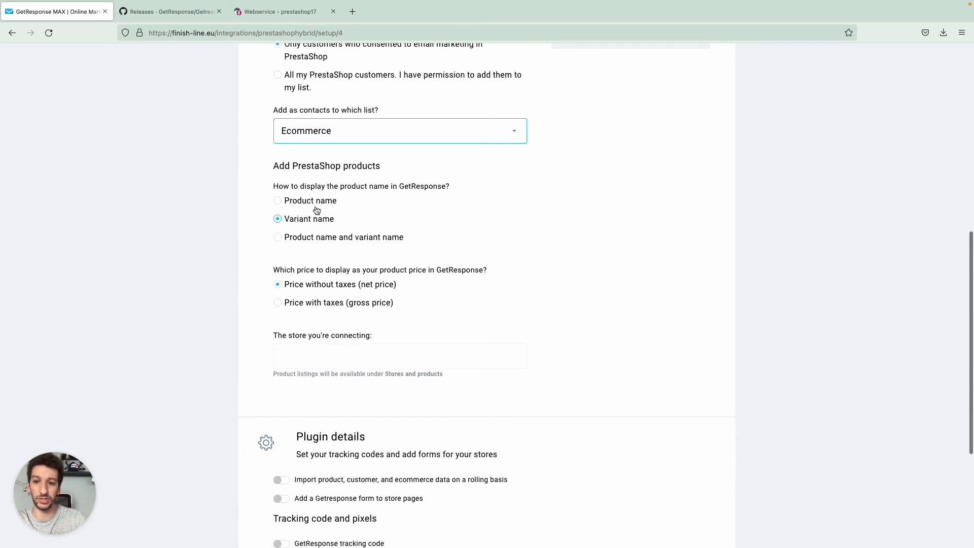
pyautogui.click(315, 239)
pyautogui.scroll(-1, 231, 266)
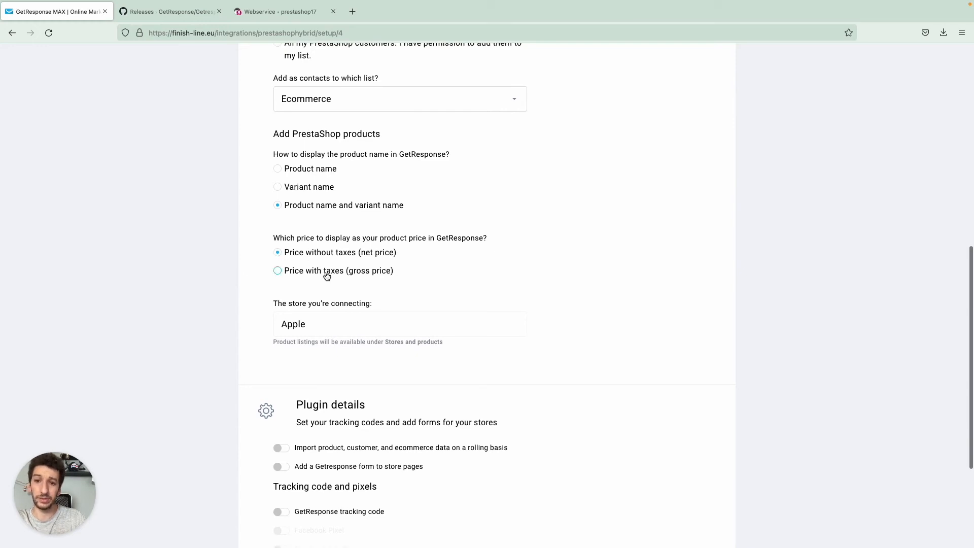
# Enable the rolling import of product, customer and ecommerce data plus the GetResponse tracking code, and proceed to custom field mapping.
pyautogui.scroll(-3, 319, 274)
pyautogui.scroll(-2, 325, 272)
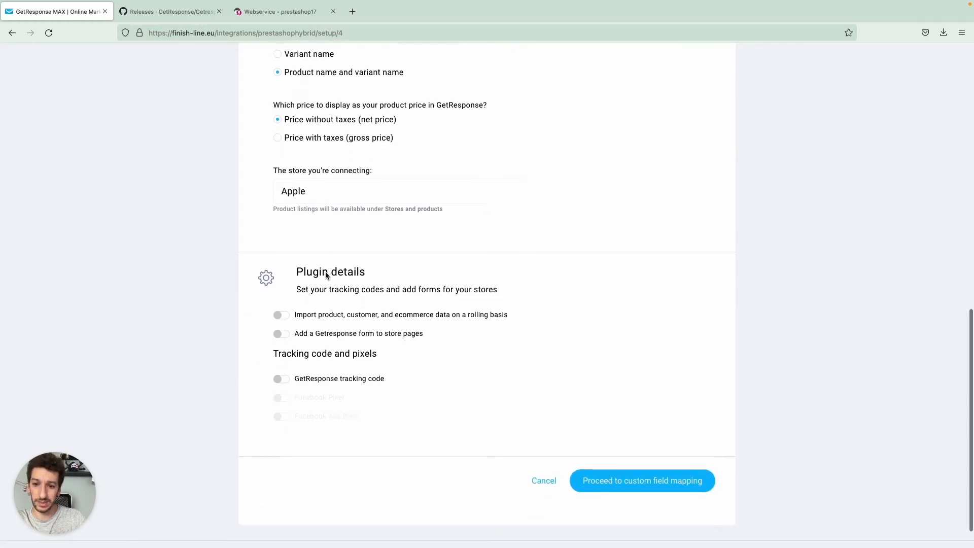
pyautogui.click(282, 311)
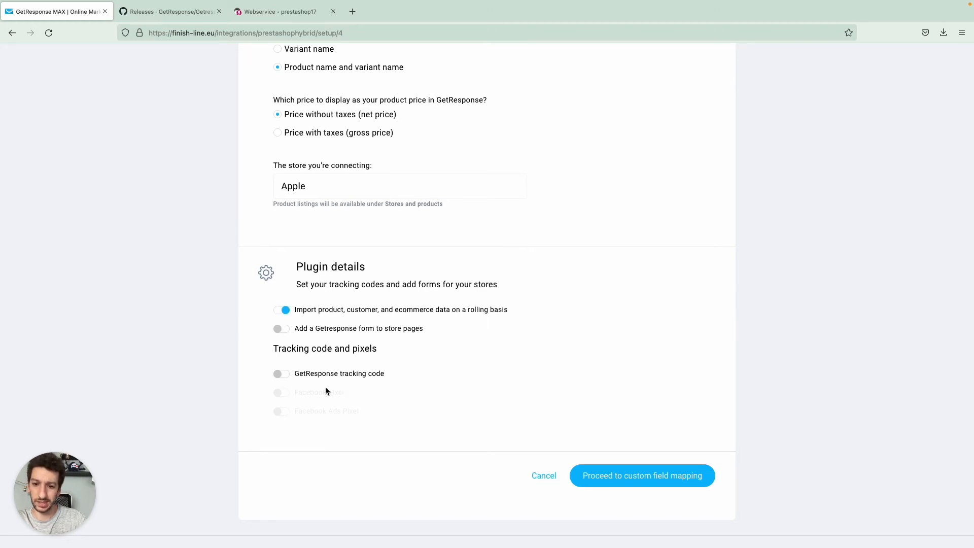
pyautogui.click(303, 376)
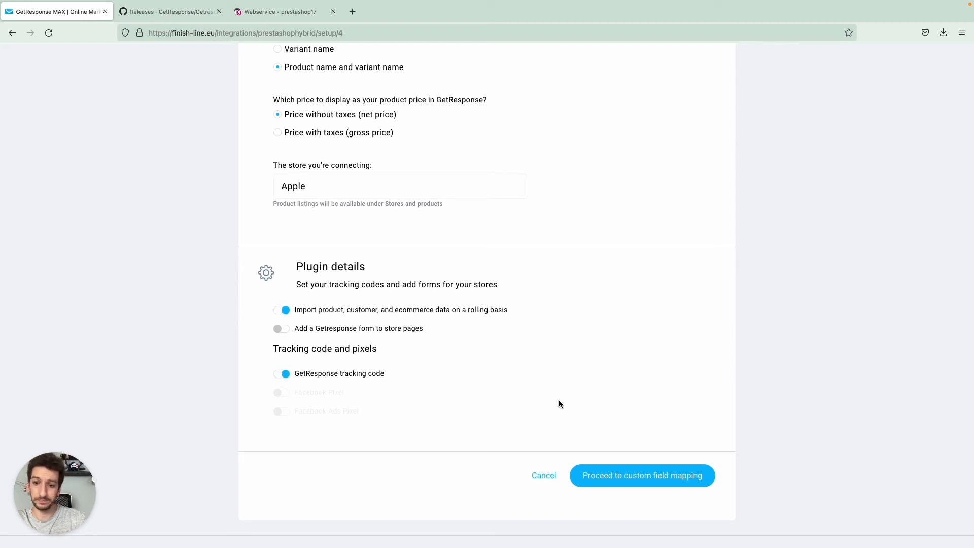
pyautogui.click(642, 485)
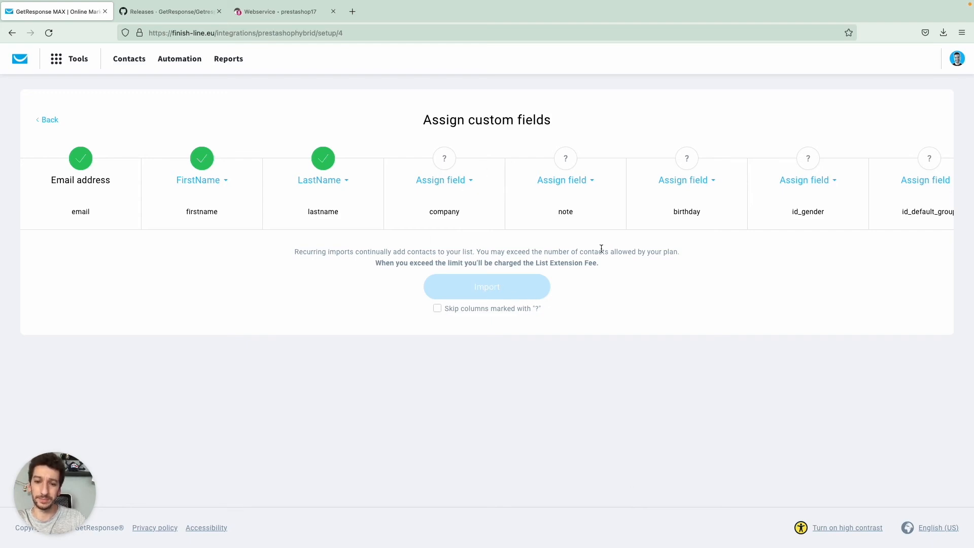
# Skip the unassigned columns marked with "?", start the Apple store's import, and dismiss the import notice.
pyautogui.click(472, 182)
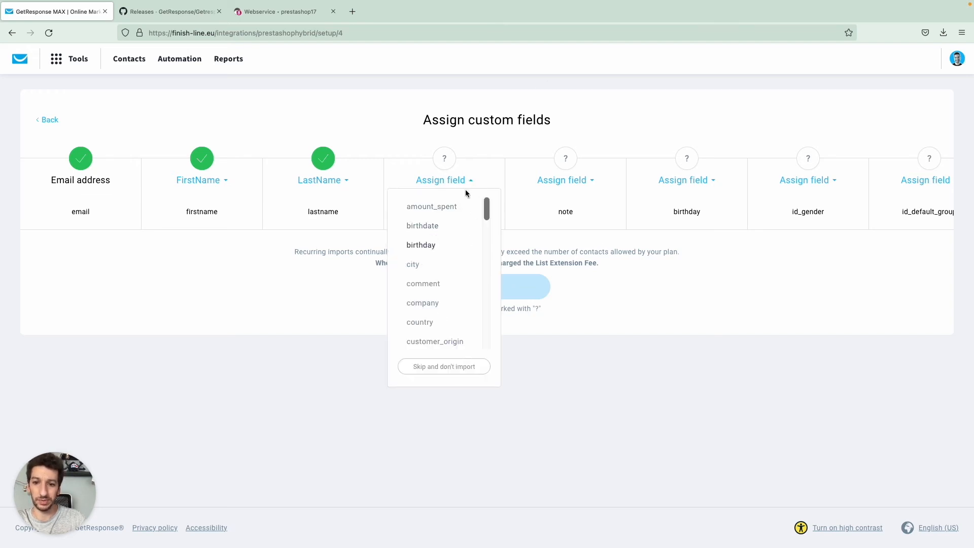
pyautogui.click(266, 289)
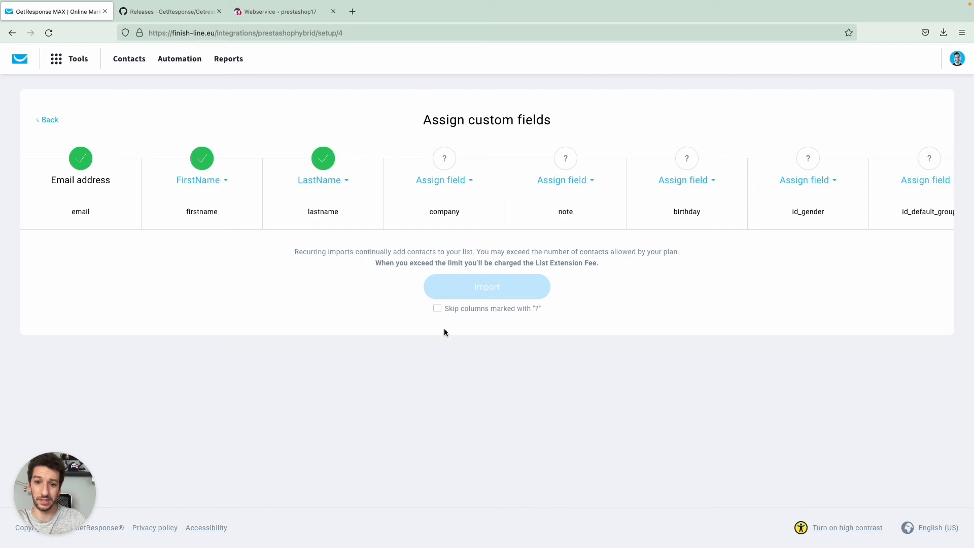
pyautogui.click(437, 310)
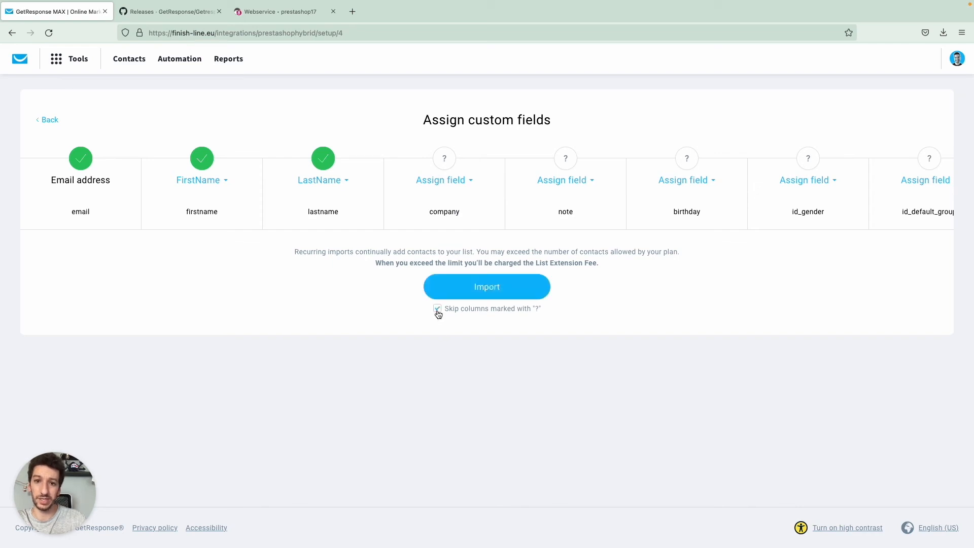
pyautogui.click(474, 294)
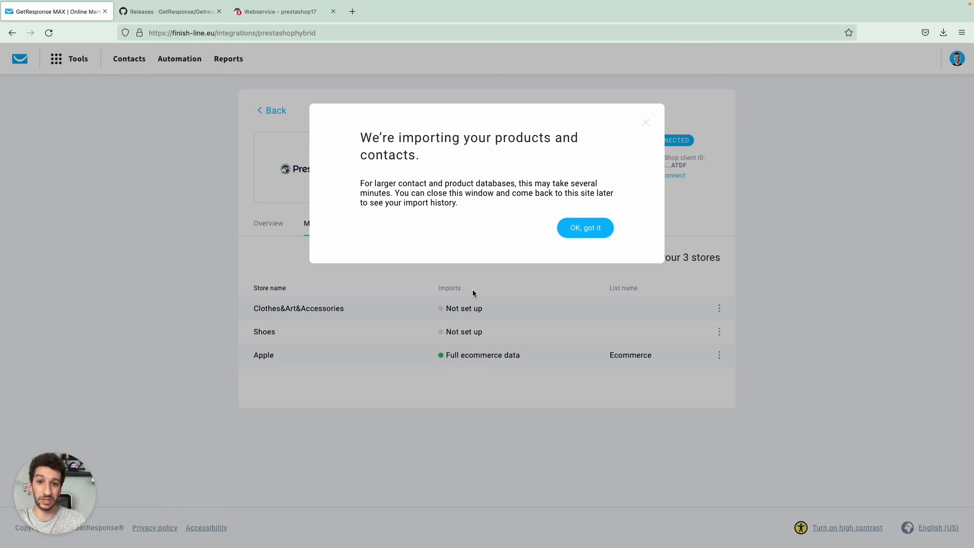
pyautogui.click(584, 232)
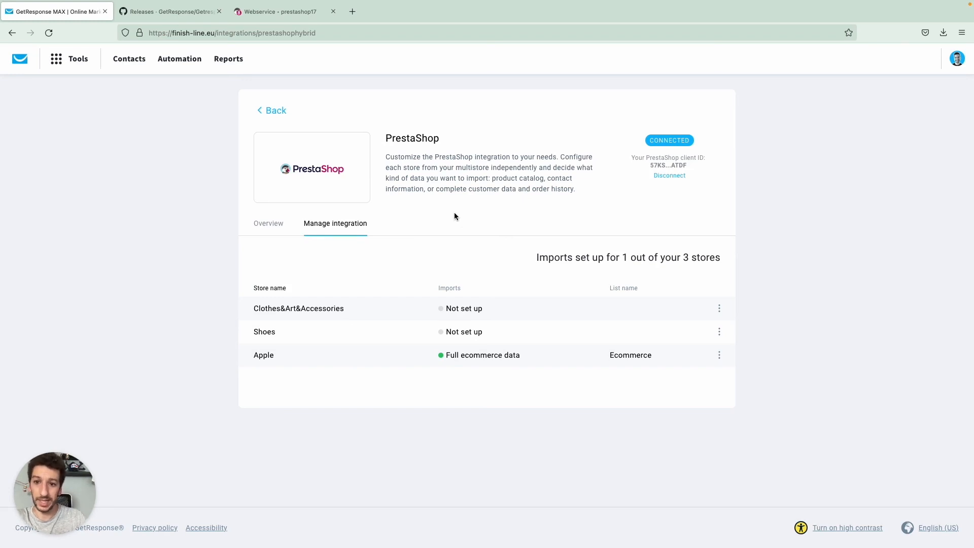
# Open the Apple store under Ecommerce tools and examine its list of imported products.
pyautogui.click(64, 56)
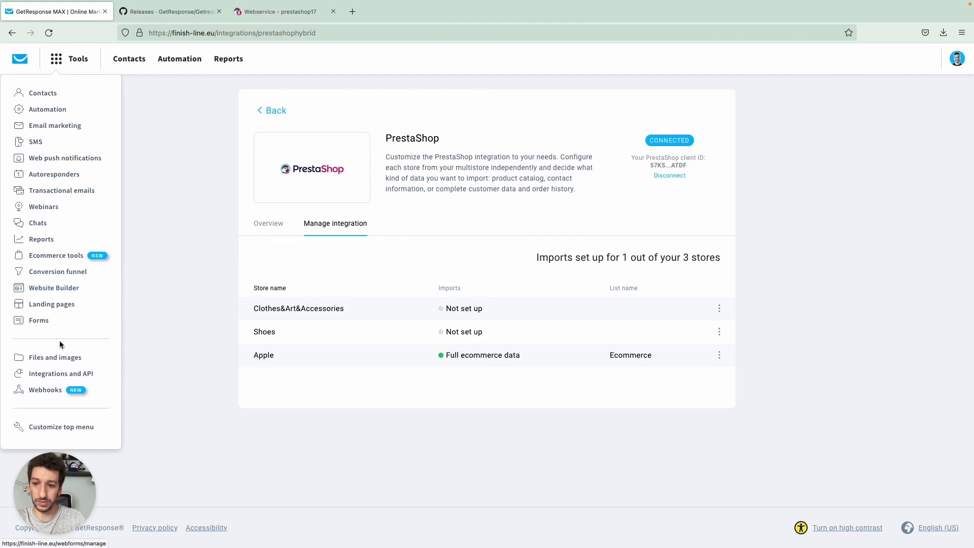
pyautogui.click(60, 256)
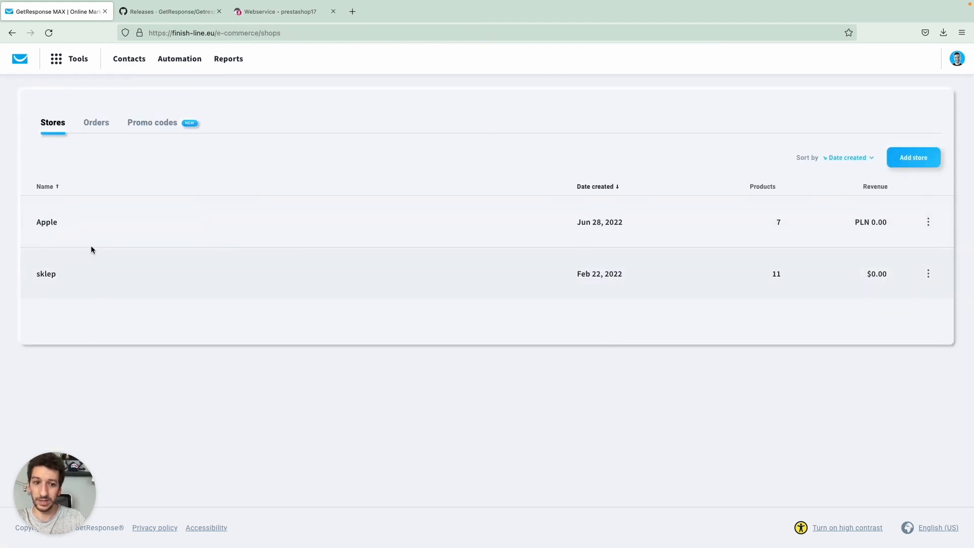
pyautogui.click(52, 226)
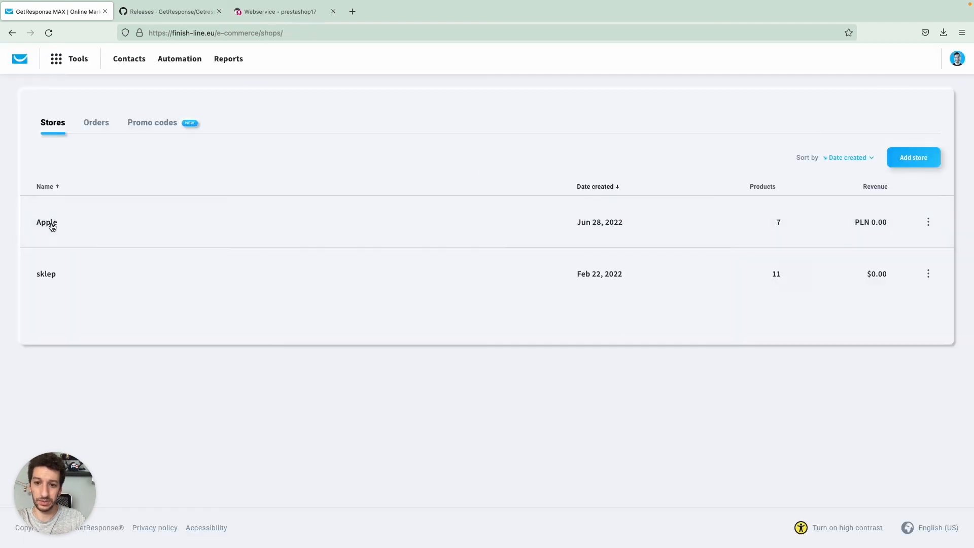
pyautogui.scroll(-3, 311, 223)
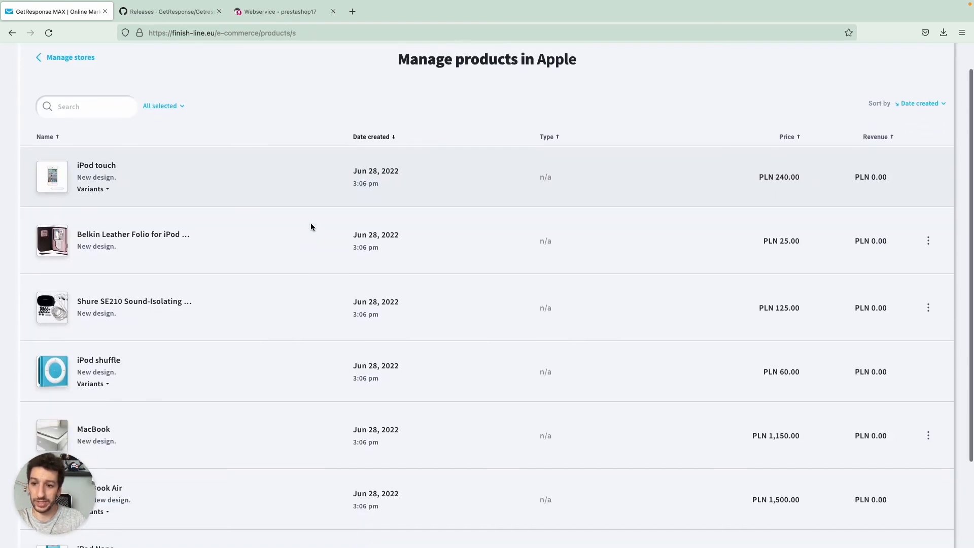
pyautogui.scroll(1, 311, 223)
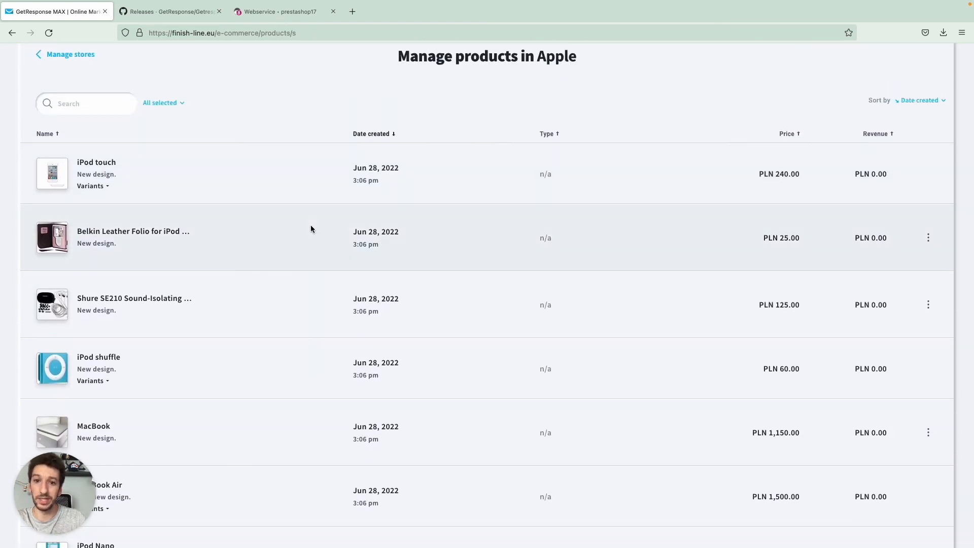
pyautogui.scroll(-3, 311, 224)
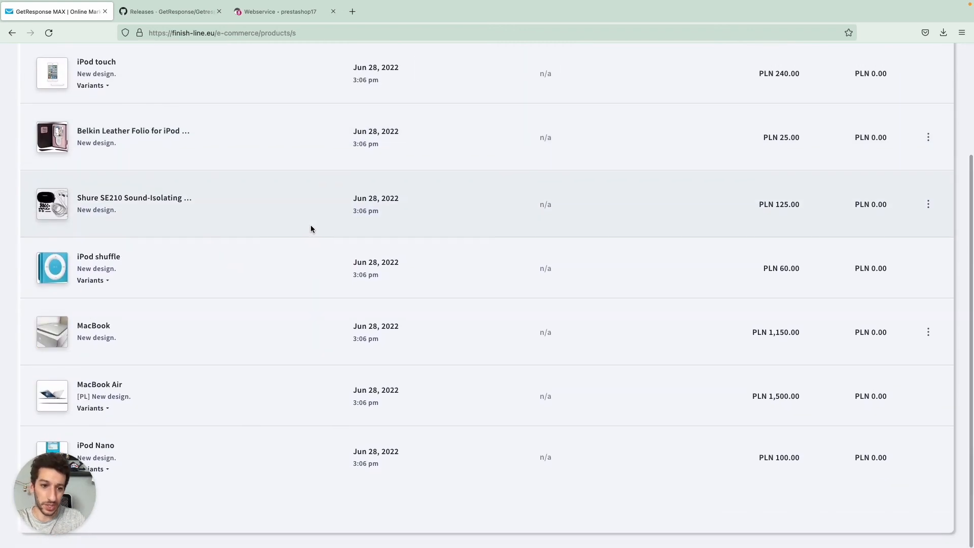
pyautogui.scroll(3, 311, 228)
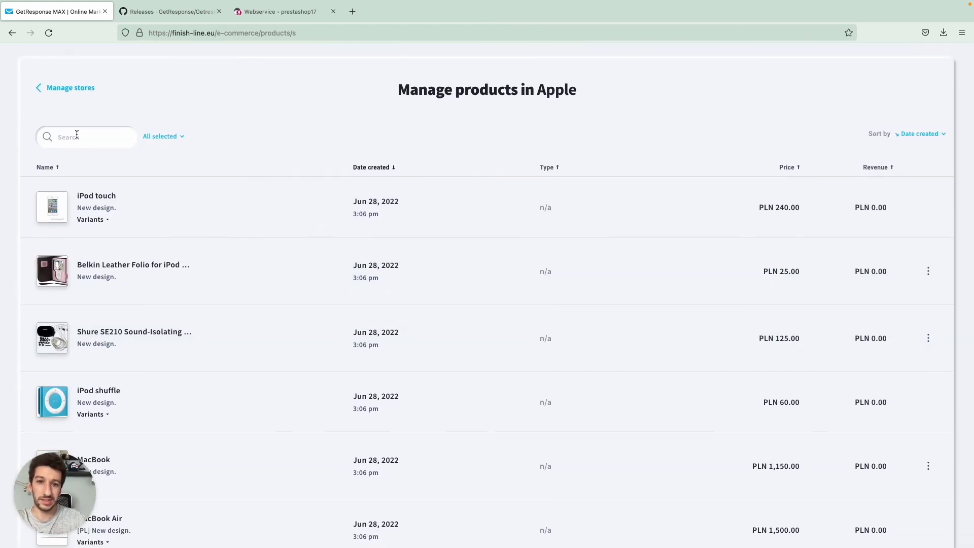